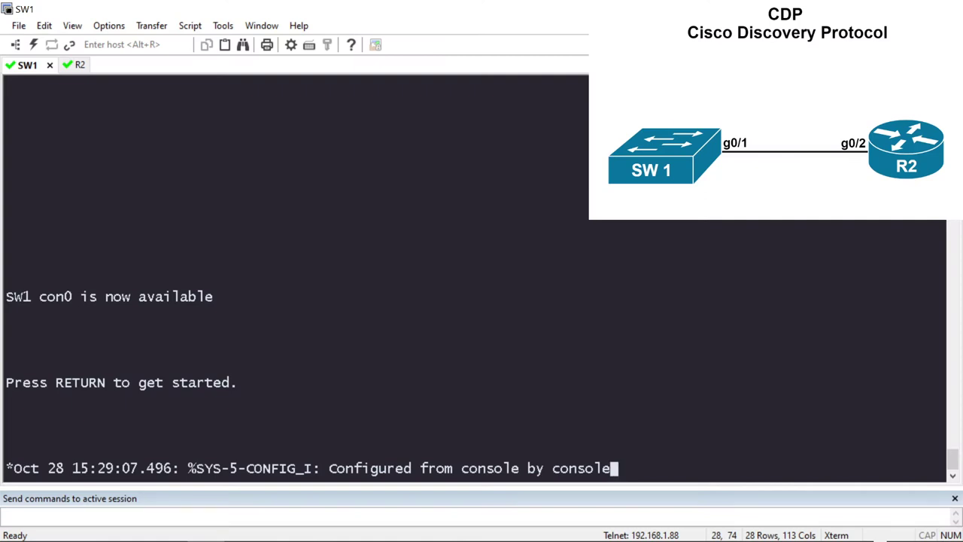
# - Enter privileged mode on SW1 and display the global CDP settings with show cdp
pyautogui.press('Return')
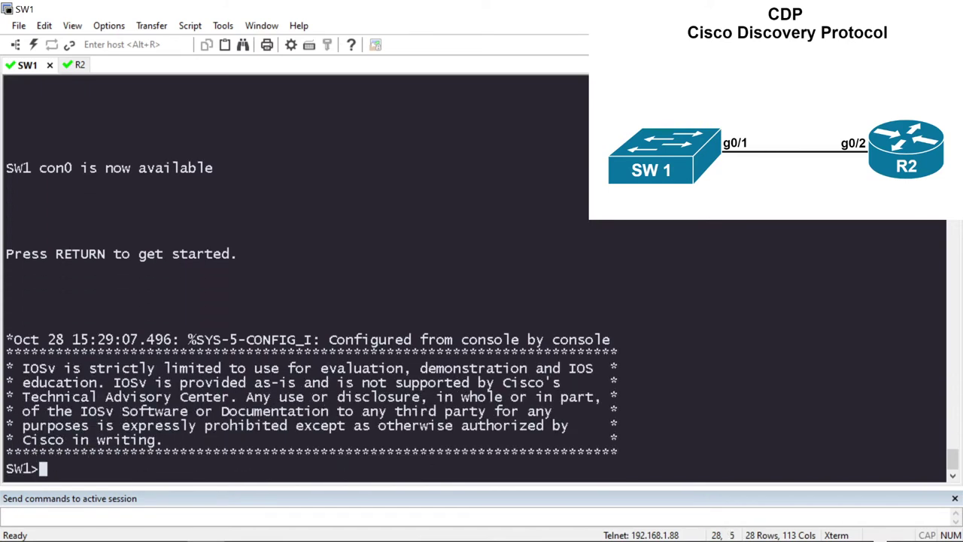
pyautogui.write('en')
pyautogui.press('Return')
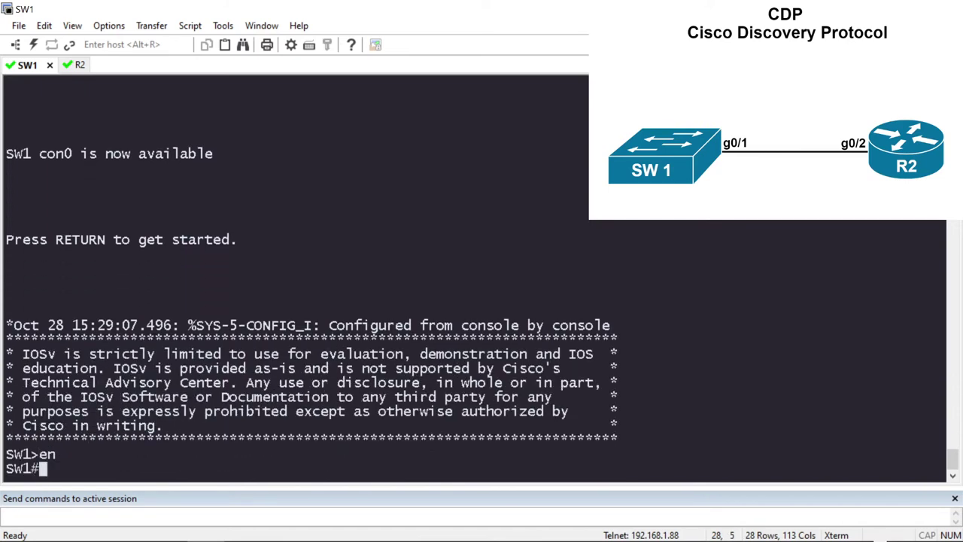
pyautogui.write('show cdp')
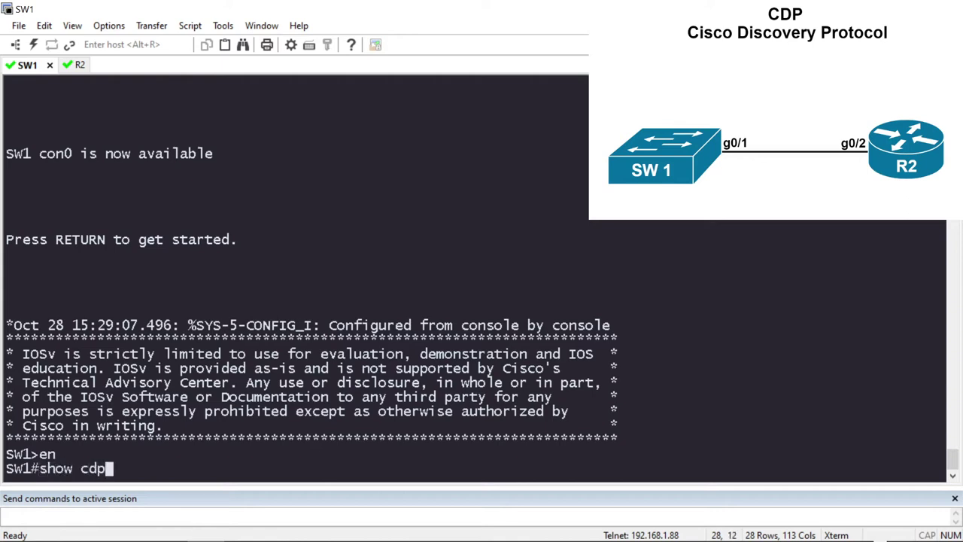
pyautogui.press('Return')
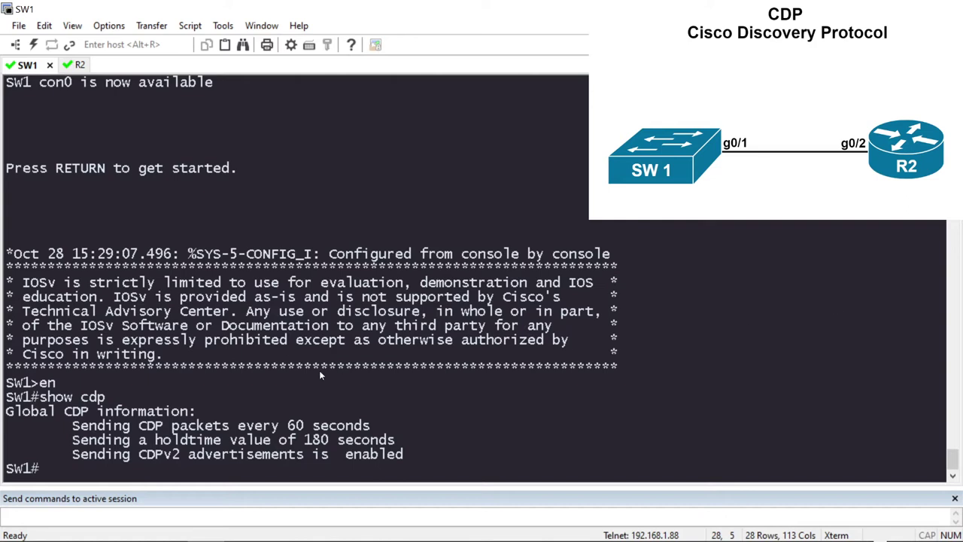
# - Highlight the 60-second update interval, 180-second holdtime and CDPv2 advertisement setting
pyautogui.moveTo(137, 426); pyautogui.dragTo(371, 426)
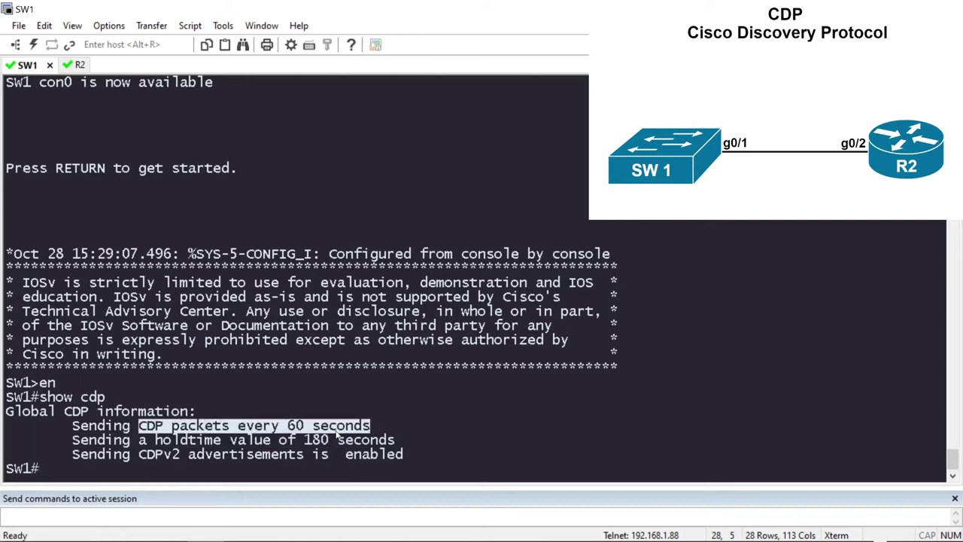
pyautogui.moveTo(289, 441); pyautogui.dragTo(328, 441)
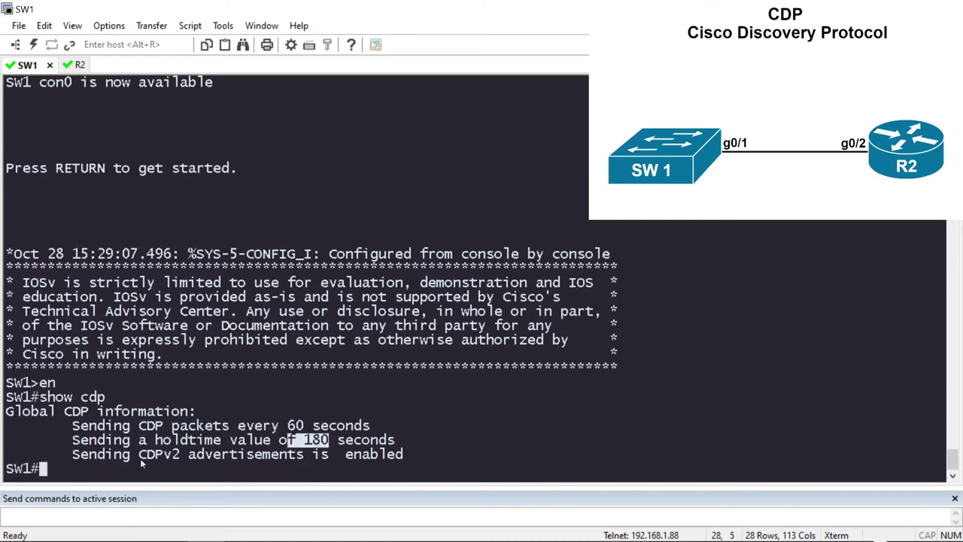
pyautogui.moveTo(139, 454); pyautogui.dragTo(181, 457)
pyautogui.click(193, 468)
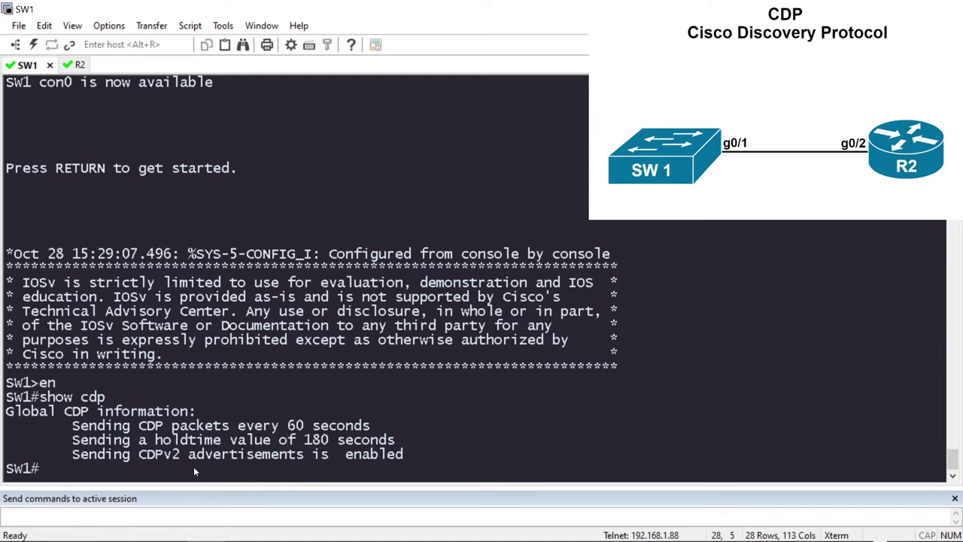
# - Disable CDP globally with no cdp run and confirm show cdp and neighbors report it off
pyautogui.write('conf t')
pyautogui.press('Return')
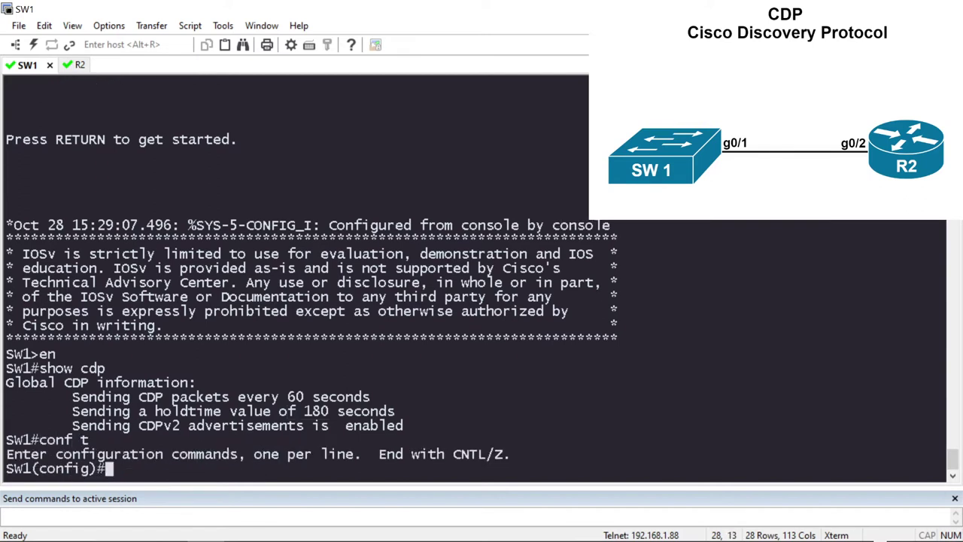
pyautogui.write('no cdp run')
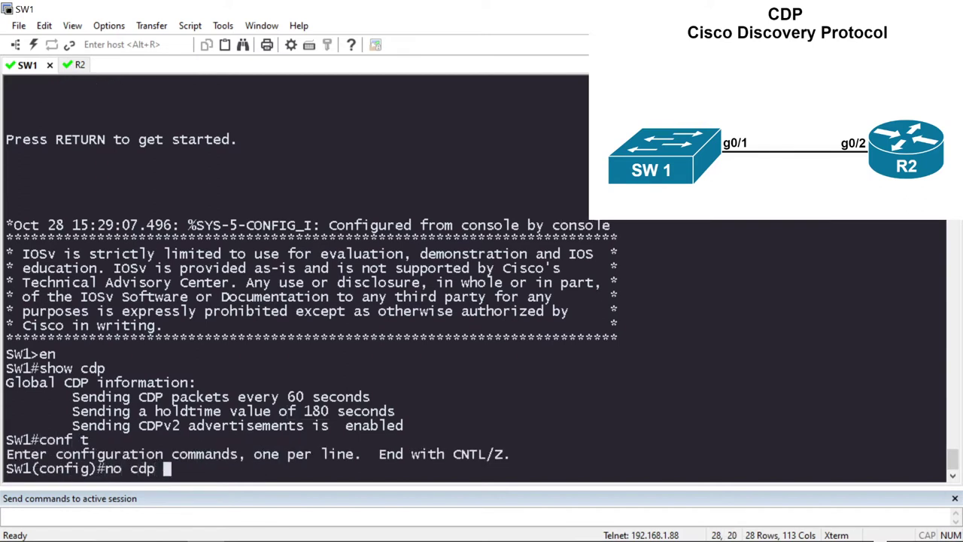
pyautogui.press('Return')
pyautogui.write('do sh cdp')
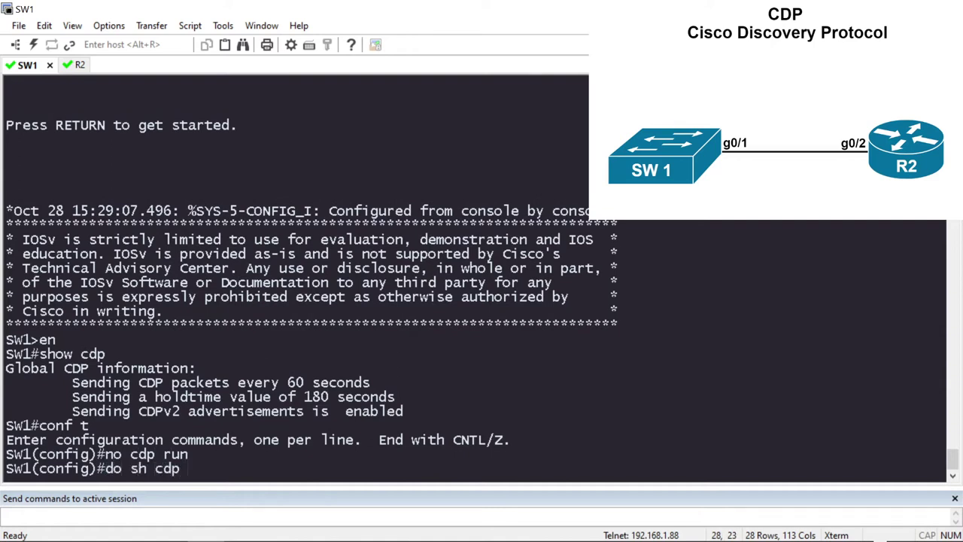
pyautogui.press('Return')
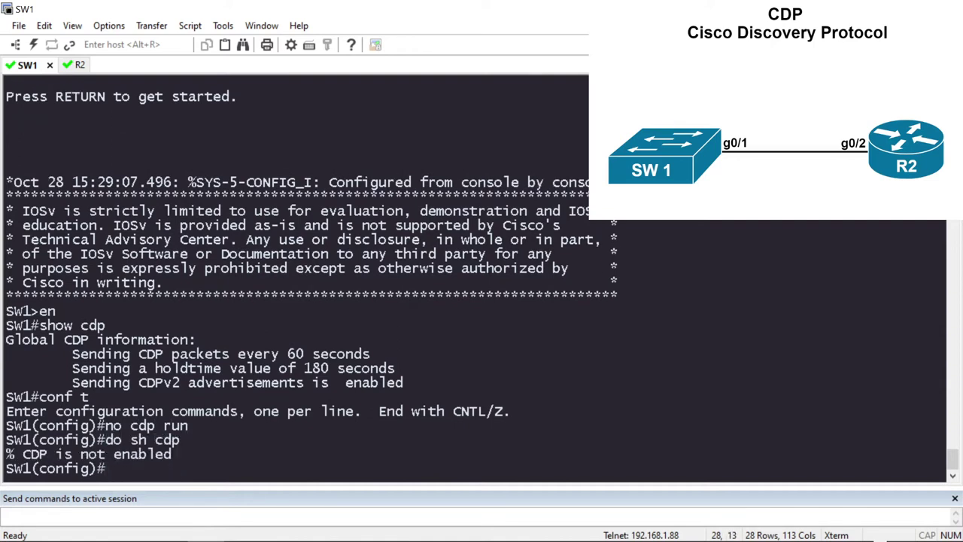
pyautogui.write('do sh cdp ')
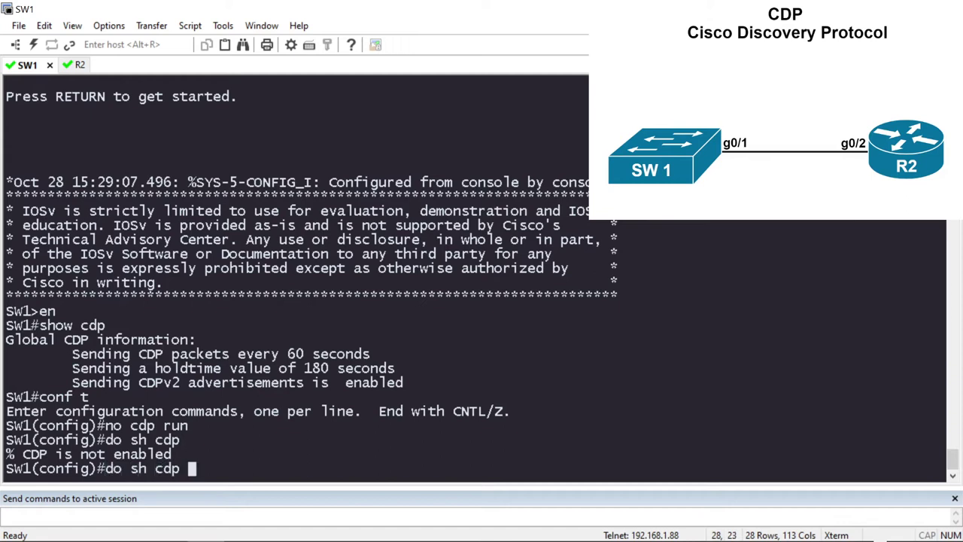
pyautogui.write('nei')
pyautogui.press('Tab')
pyautogui.press('Return')
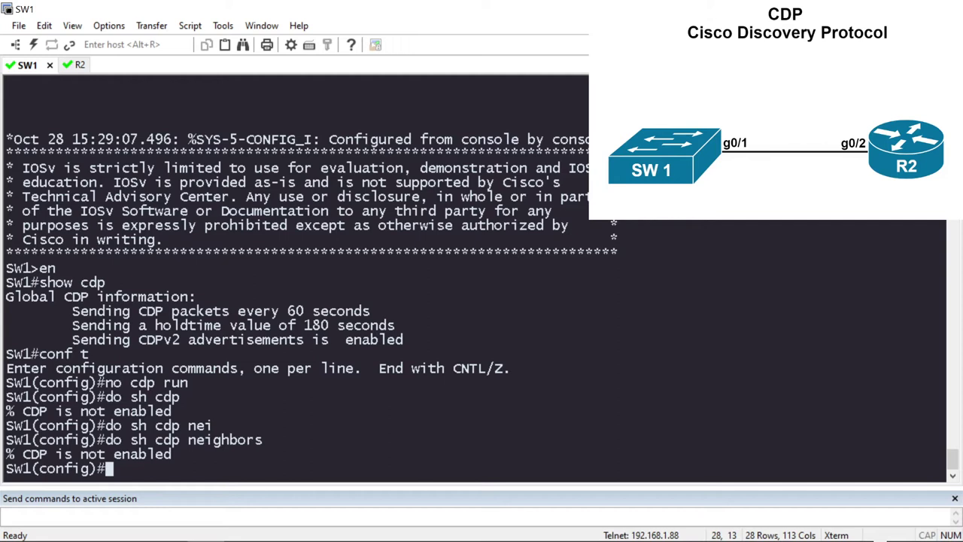
# - Re-enable CDP with cdp run and list SW1's neighbors, showing R2 on Gig 0/1
pyautogui.write('cdp run')
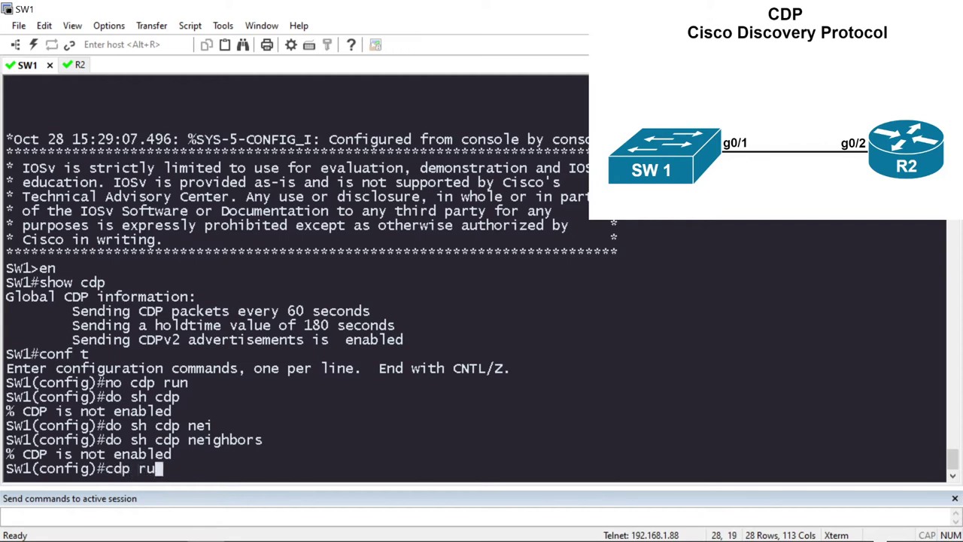
pyautogui.press('Return')
pyautogui.press('Return')
pyautogui.press('Return')
pyautogui.press('Return')
pyautogui.press('Return')
pyautogui.press('Return')
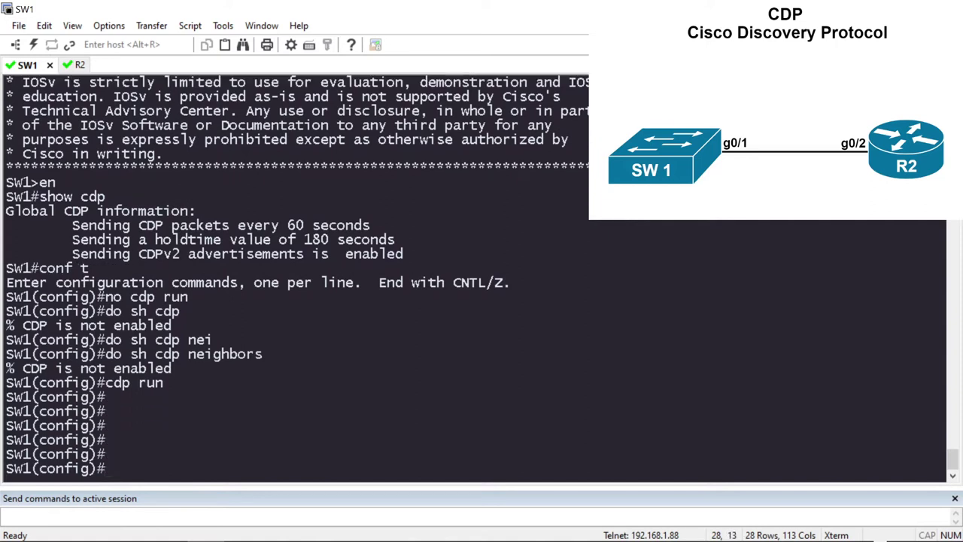
pyautogui.write('cdp run')
pyautogui.press('Return')
pyautogui.write('do sh cdp neighbors')
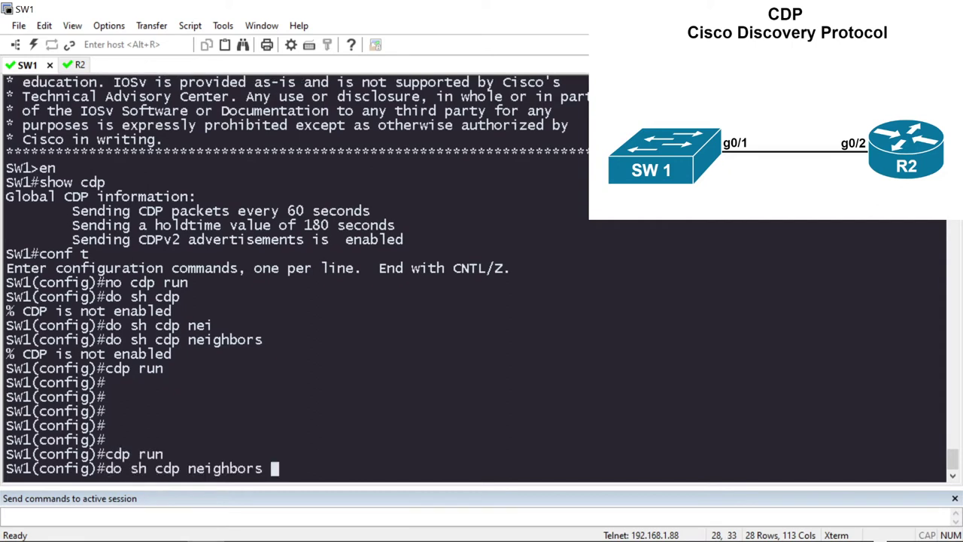
pyautogui.press('Return')
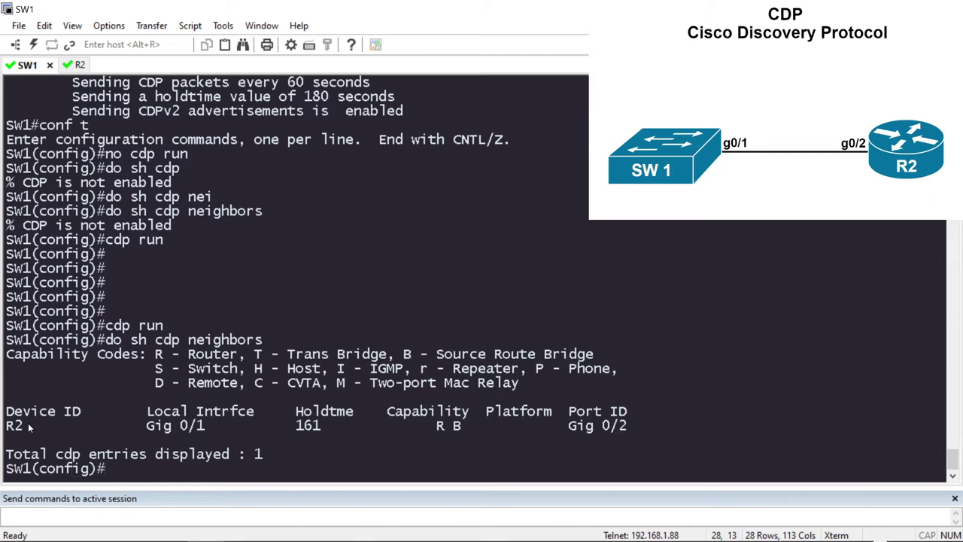
# - Highlight R2's entry values: local Gig 0/1, holdtime 161, capability R B, remote port Gig 0/2
pyautogui.moveTo(29, 426); pyautogui.dragTo(8, 427)
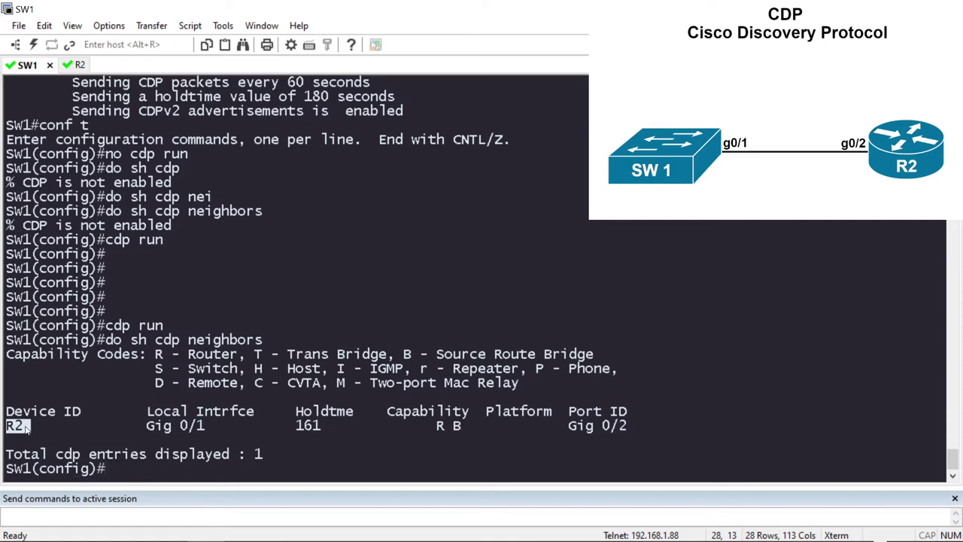
pyautogui.moveTo(142, 428); pyautogui.dragTo(205, 432)
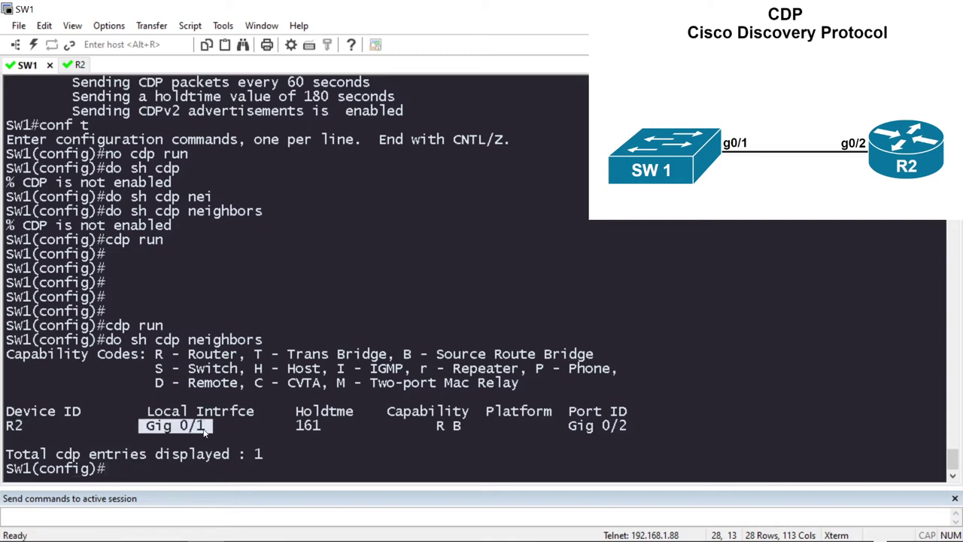
pyautogui.click(153, 426)
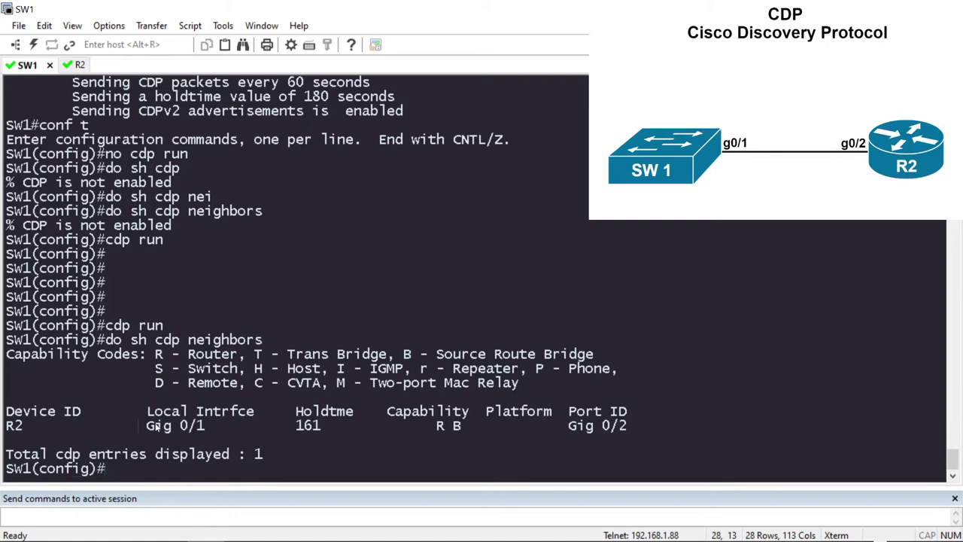
pyautogui.moveTo(172, 426); pyautogui.dragTo(207, 432)
pyautogui.moveTo(297, 427); pyautogui.dragTo(320, 429)
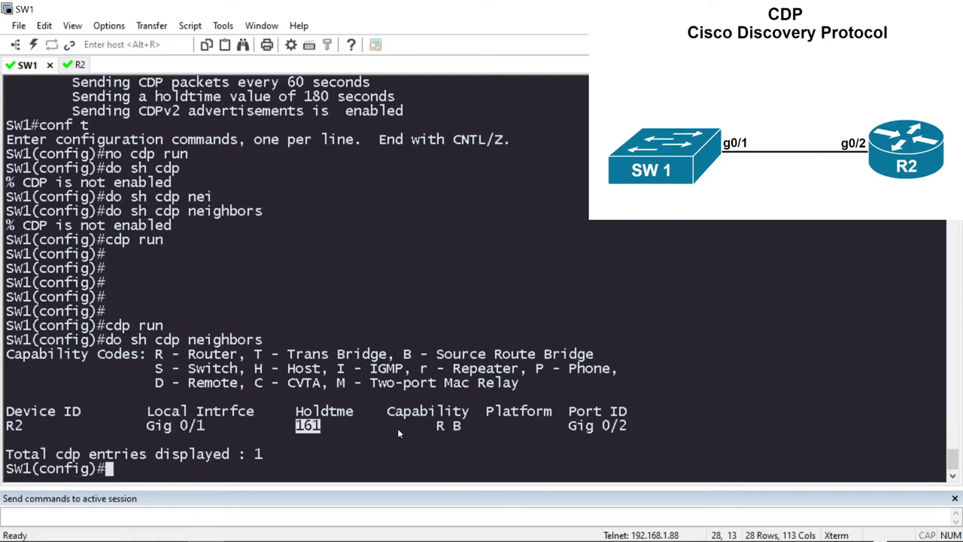
pyautogui.moveTo(435, 427); pyautogui.dragTo(459, 431)
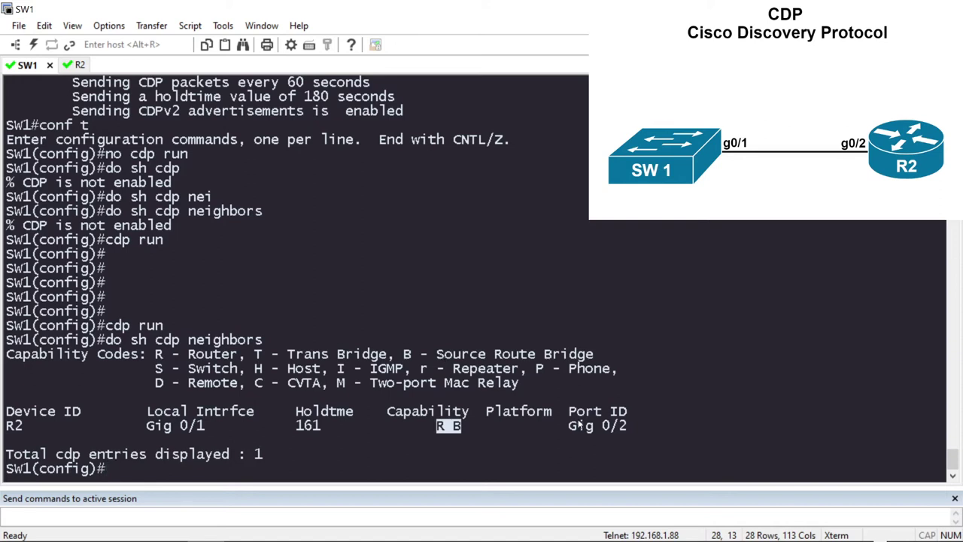
pyautogui.moveTo(562, 426); pyautogui.dragTo(631, 427)
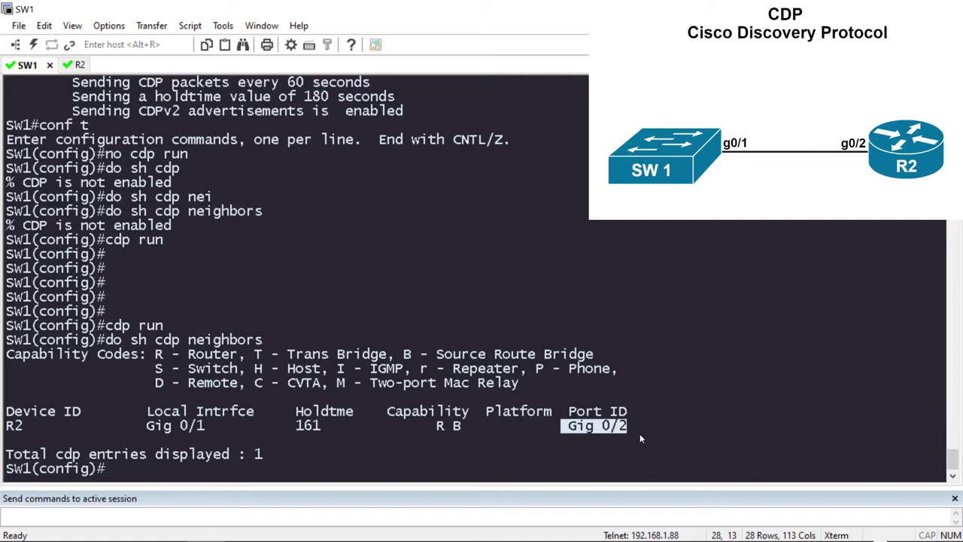
pyautogui.click(277, 460)
pyautogui.press('Return')
pyautogui.press('Return')
pyautogui.press('Return')
pyautogui.press('Return')
pyautogui.press('Return')
pyautogui.press('Return')
pyautogui.press('Return')
pyautogui.press('Return')
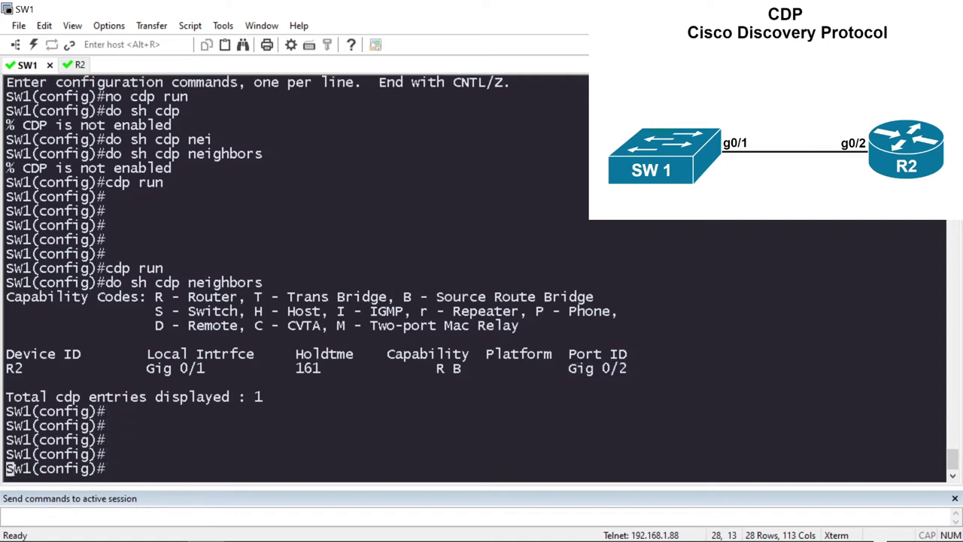
pyautogui.write('do ')
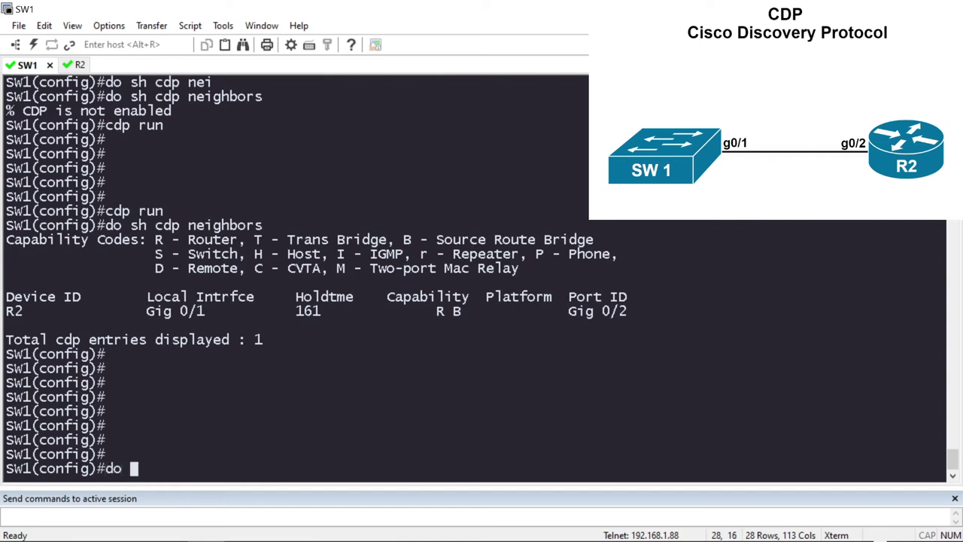
pyautogui.write('show cdp nei d')
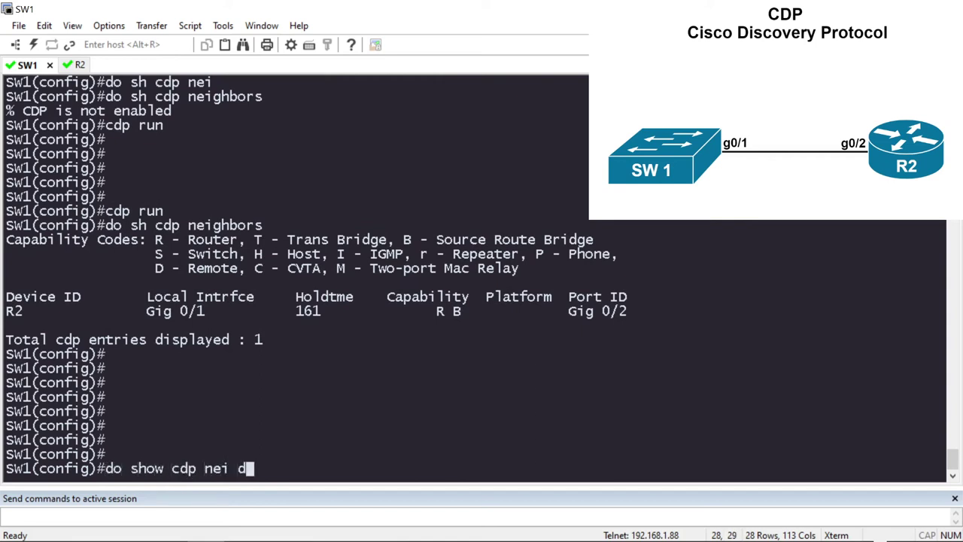
pyautogui.write('etail')
pyautogui.press('Return')
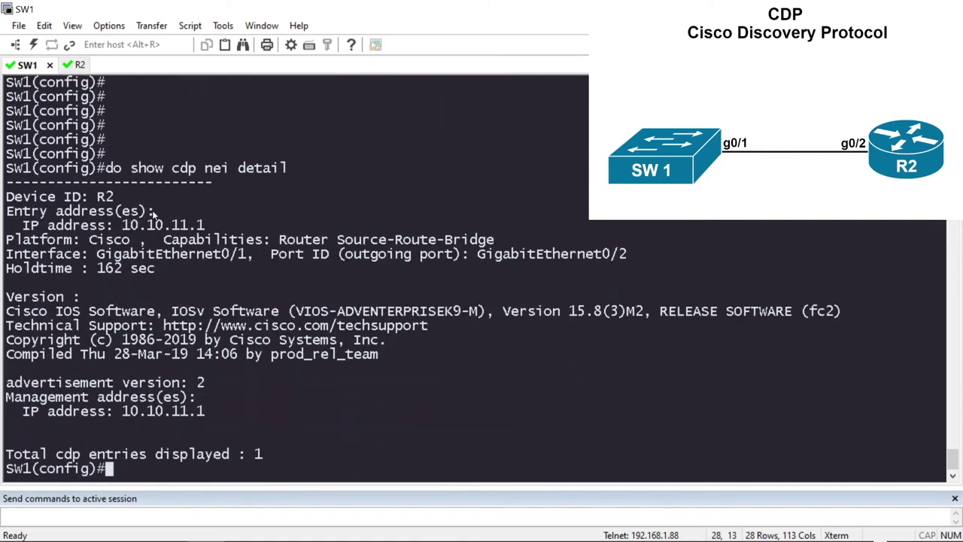
pyautogui.moveTo(24, 225); pyautogui.dragTo(211, 226)
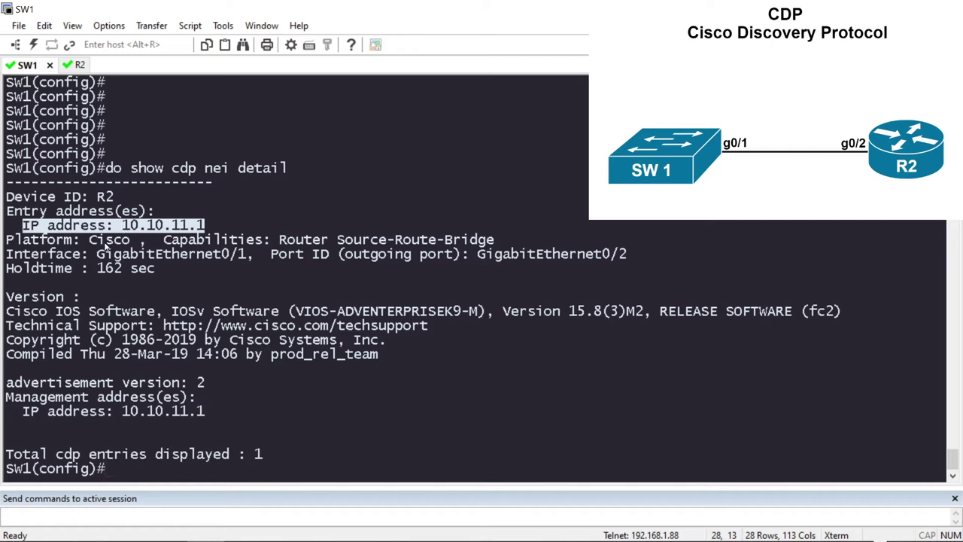
pyautogui.doubleClick(99, 241)
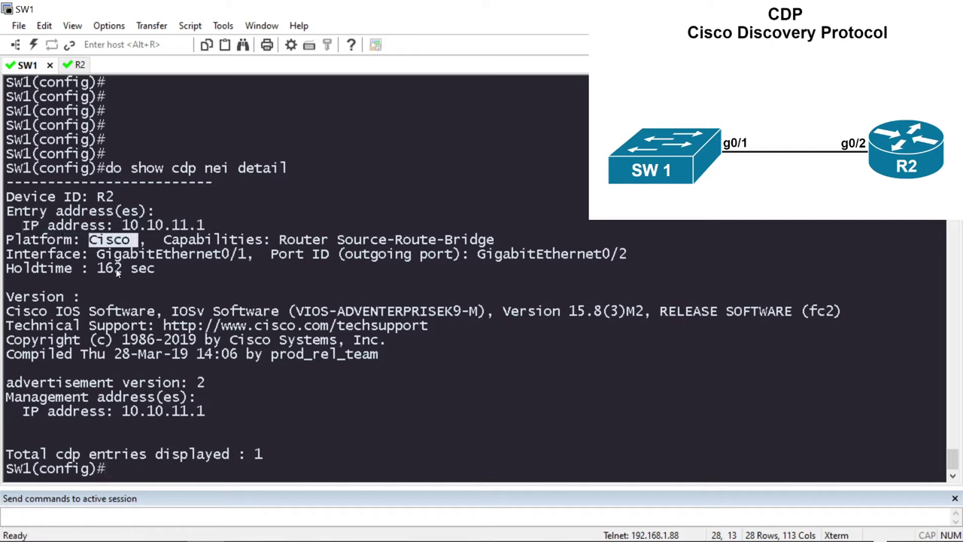
pyautogui.moveTo(98, 255); pyautogui.dragTo(247, 257)
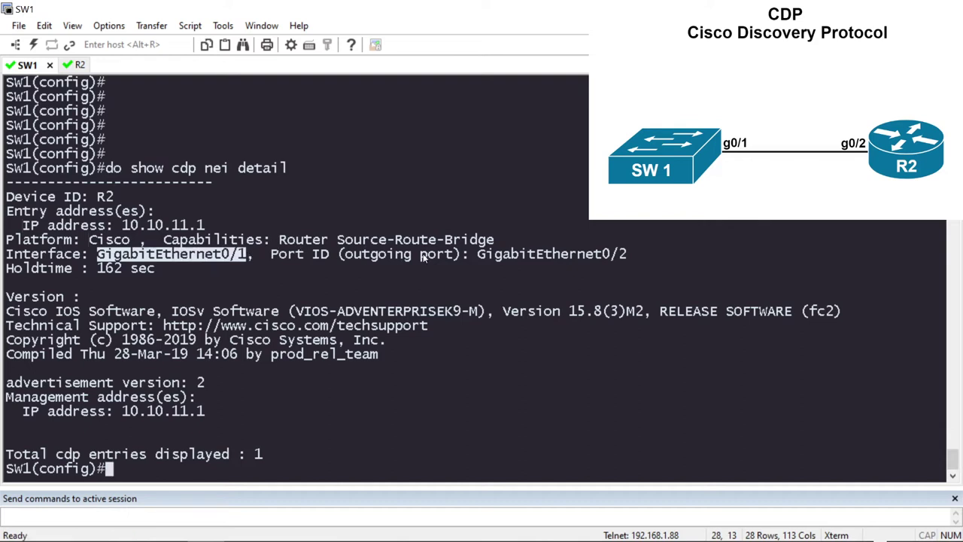
pyautogui.moveTo(477, 255); pyautogui.dragTo(634, 262)
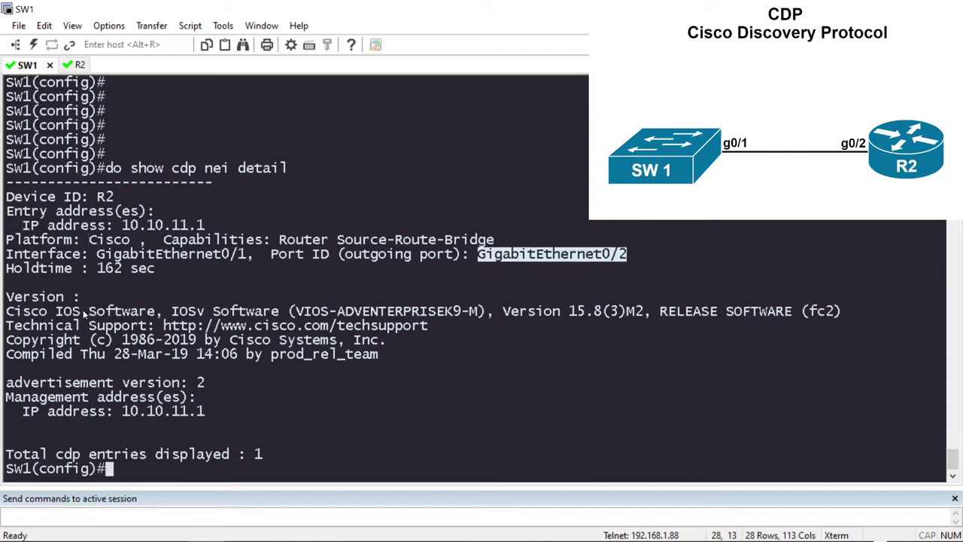
pyautogui.moveTo(80, 311); pyautogui.dragTo(129, 313)
pyautogui.moveTo(80, 383); pyautogui.dragTo(211, 380)
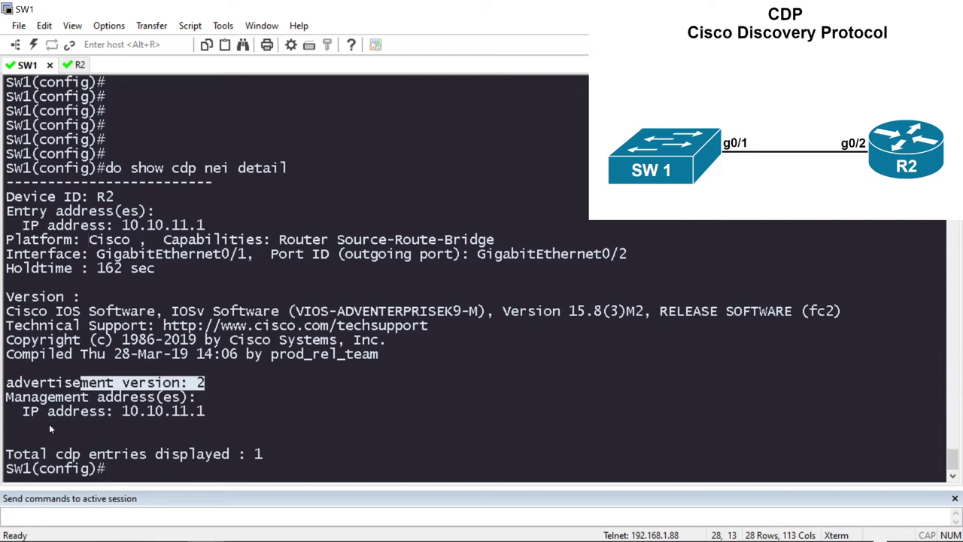
pyautogui.moveTo(24, 412); pyautogui.dragTo(203, 412)
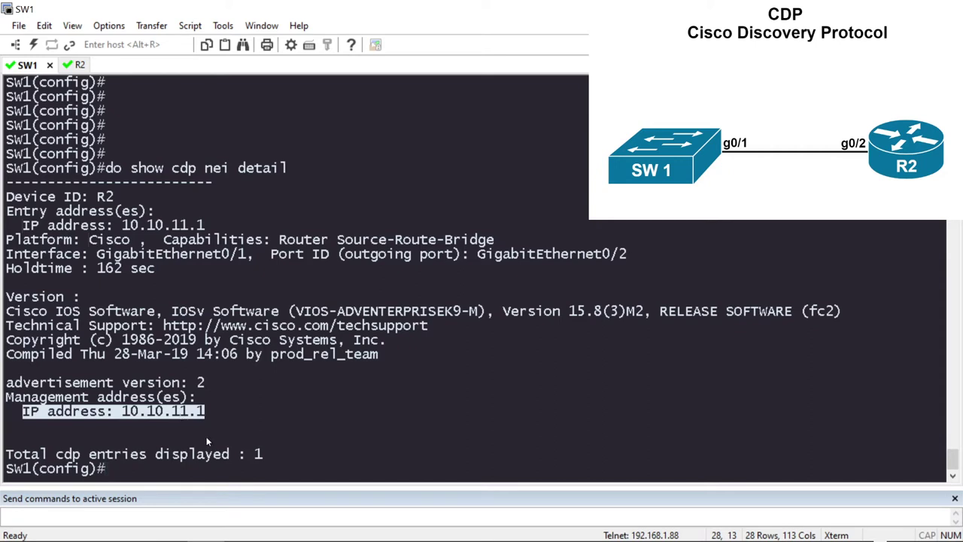
# - On R2's console, enter privileged mode and run show cdp nei
pyautogui.click(77, 64)
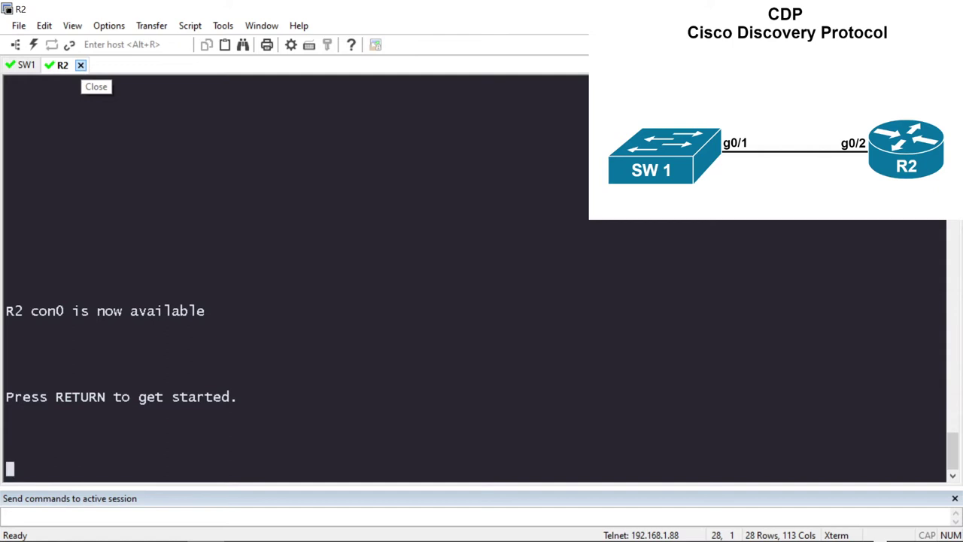
pyautogui.press('Return')
pyautogui.write('en')
pyautogui.press('Return')
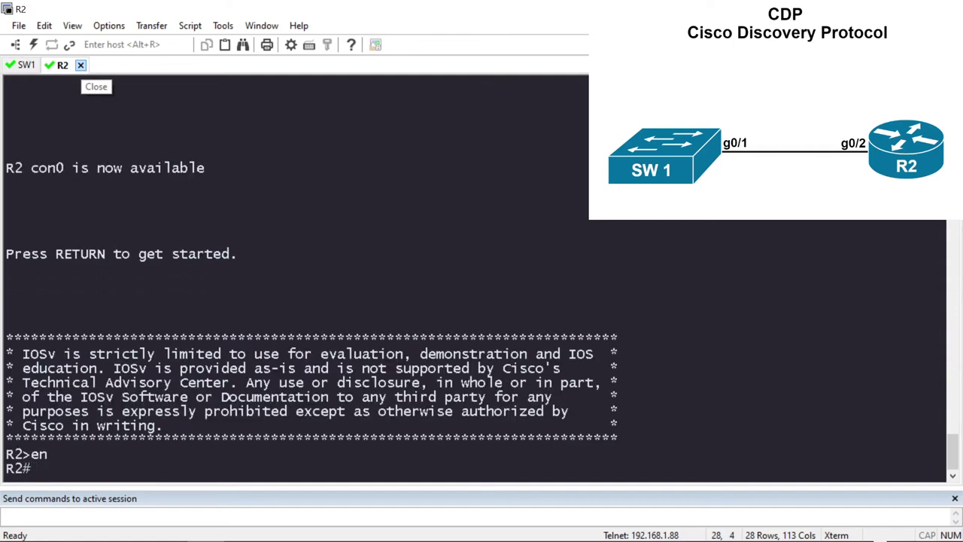
pyautogui.write('show cdp')
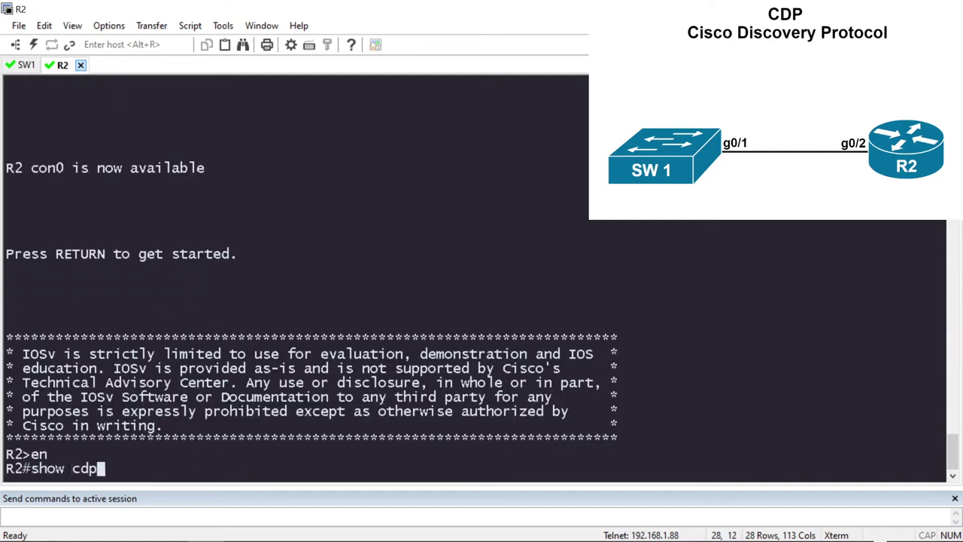
pyautogui.write(' nei')
pyautogui.press('Return')
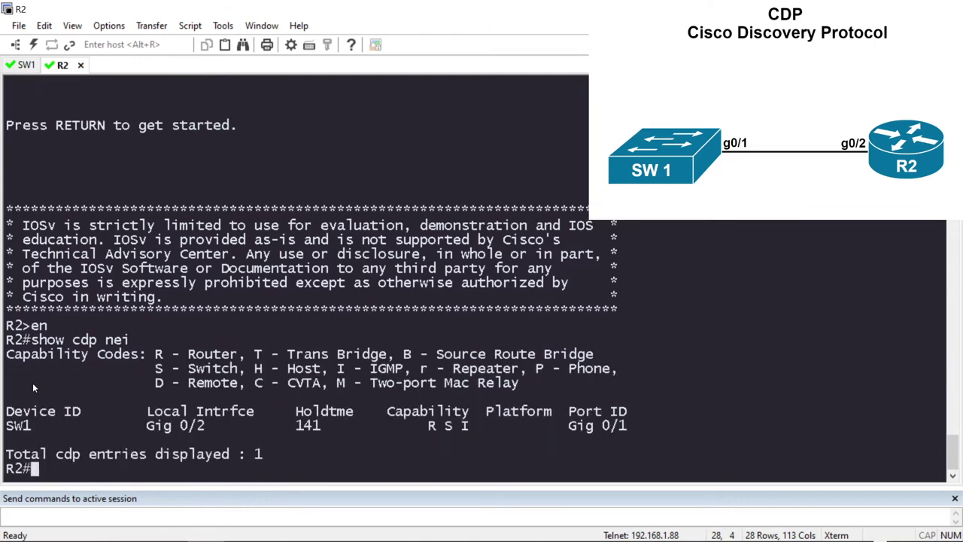
# - Highlight SW1's neighbour entry: local Gig 0/2, capability R S I, port Gig 0/1
pyautogui.moveTo(31, 429); pyautogui.dragTo(6, 428)
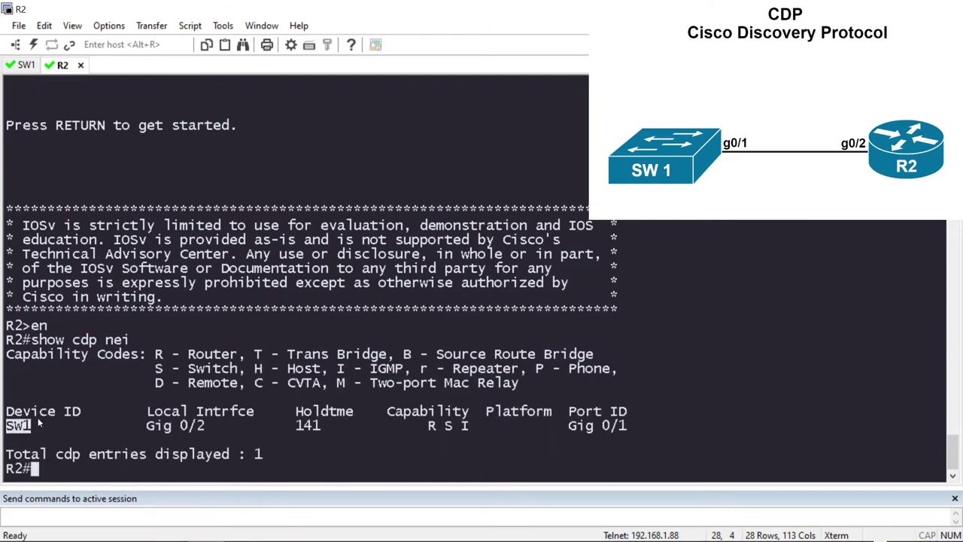
pyautogui.moveTo(147, 427); pyautogui.dragTo(204, 428)
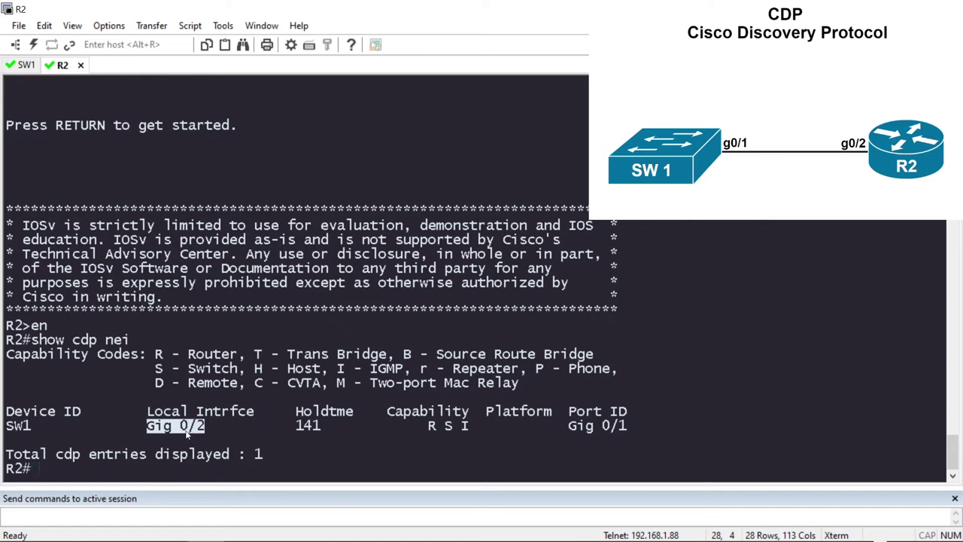
pyautogui.moveTo(426, 428)
pyautogui.mouseDown()
pyautogui.moveTo(466, 427)
pyautogui.moveTo(436, 435)
pyautogui.mouseUp()
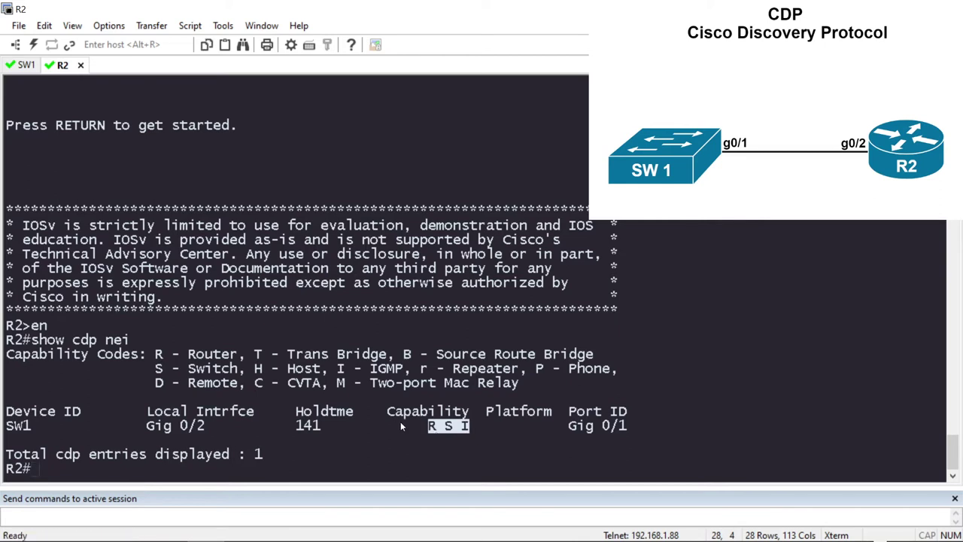
pyautogui.moveTo(568, 427); pyautogui.dragTo(628, 428)
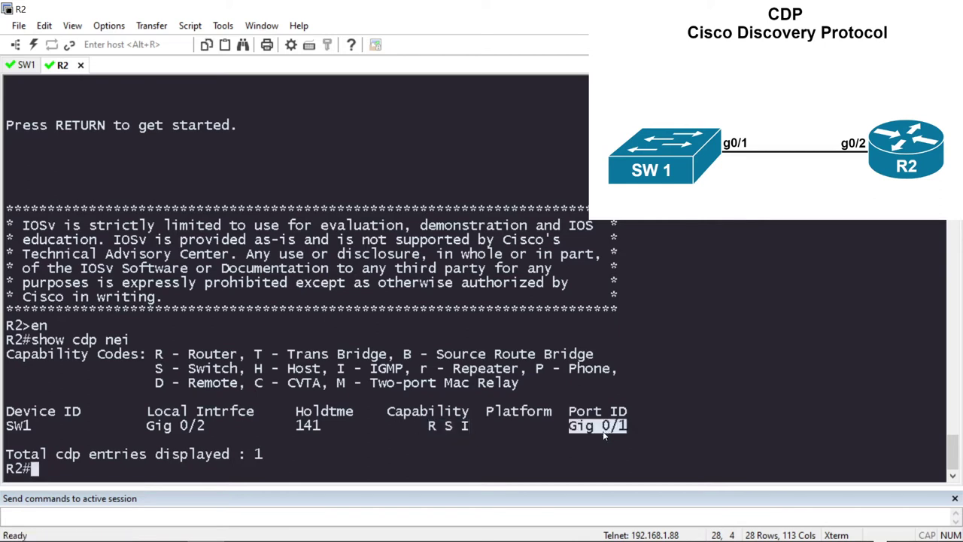
pyautogui.click(596, 455)
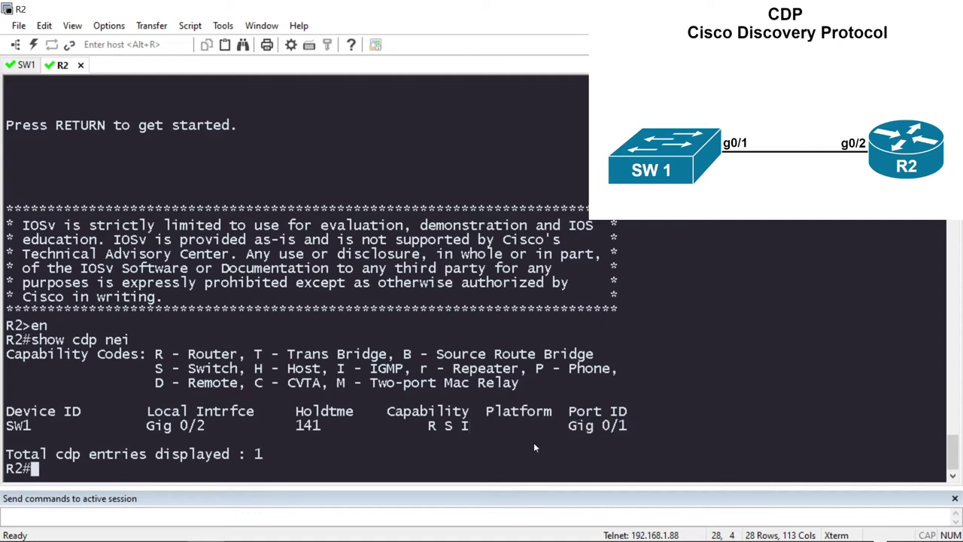
pyautogui.press('Return')
pyautogui.press('Return')
pyautogui.press('Return')
pyautogui.press('Return')
pyautogui.press('Return')
pyautogui.press('Return')
pyautogui.press('Return')
pyautogui.press('Return')
pyautogui.press('Return')
pyautogui.press('Return')
pyautogui.press('Up')
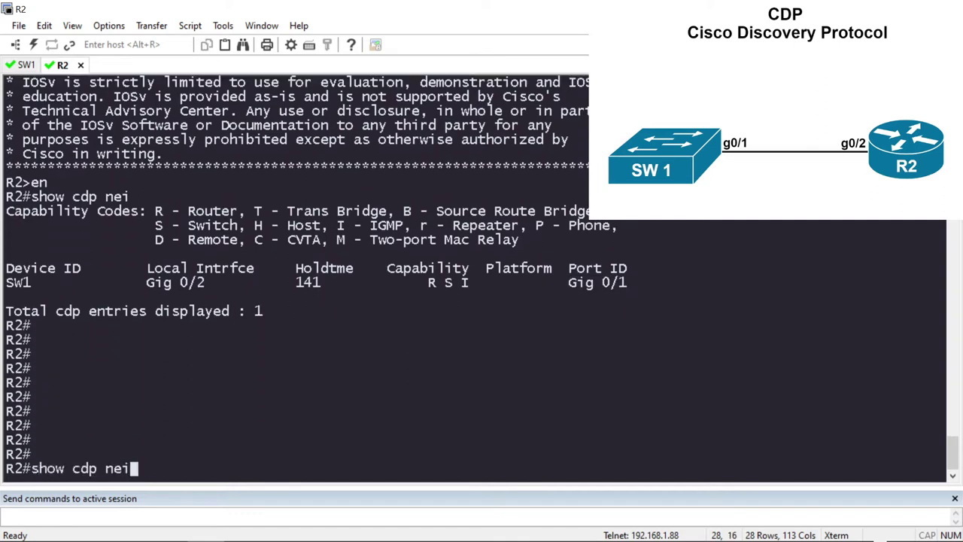
# - Run show cdp nei detail on R2 and highlight SW1's device ID, IP 10.10.12.1, capabilities
pyautogui.write('de')
pyautogui.press('Tab')
pyautogui.press('Return')
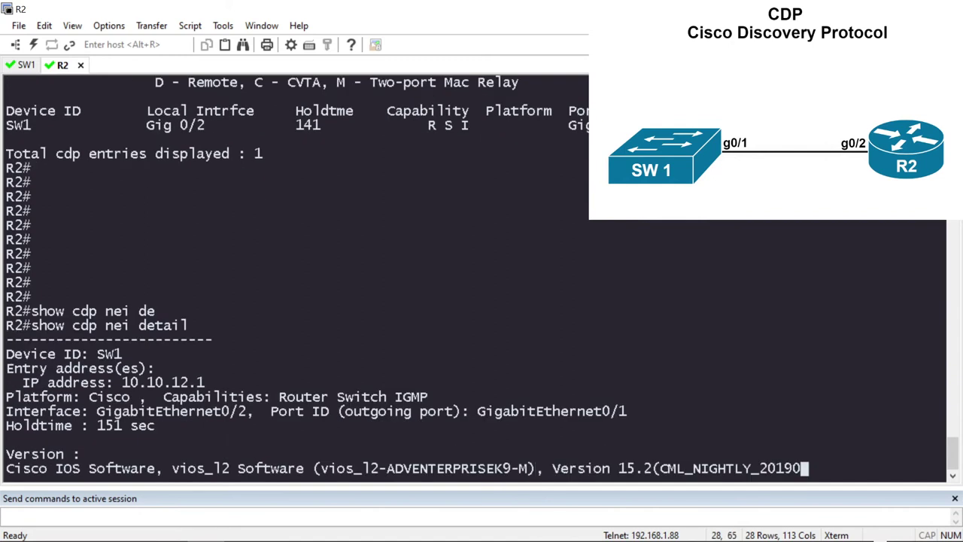
pyautogui.moveTo(6, 140); pyautogui.dragTo(124, 140)
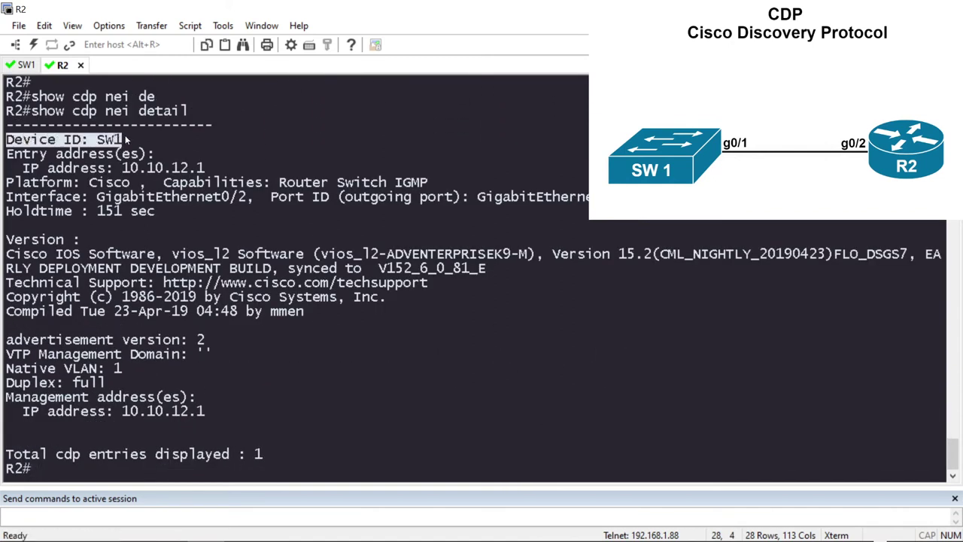
pyautogui.moveTo(122, 168); pyautogui.dragTo(207, 168)
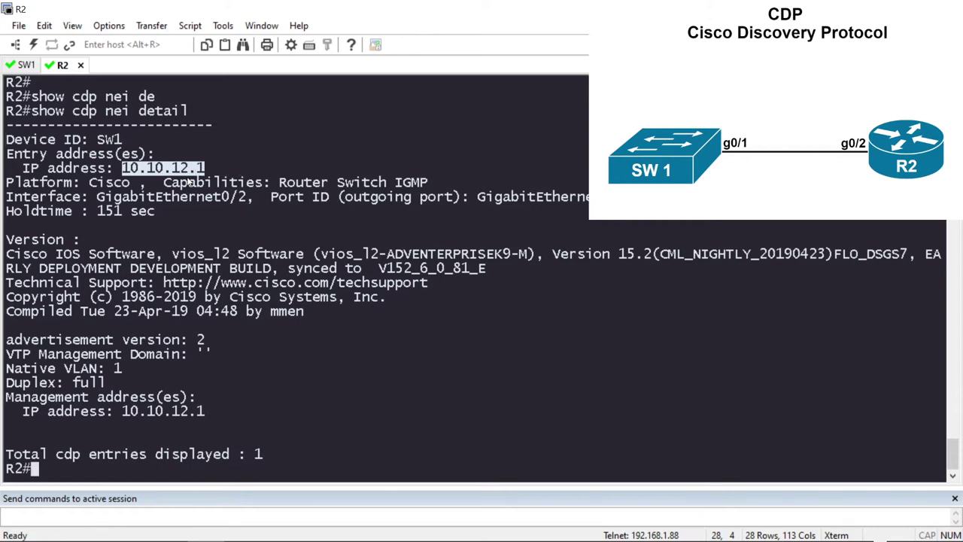
pyautogui.moveTo(164, 182); pyautogui.dragTo(385, 183)
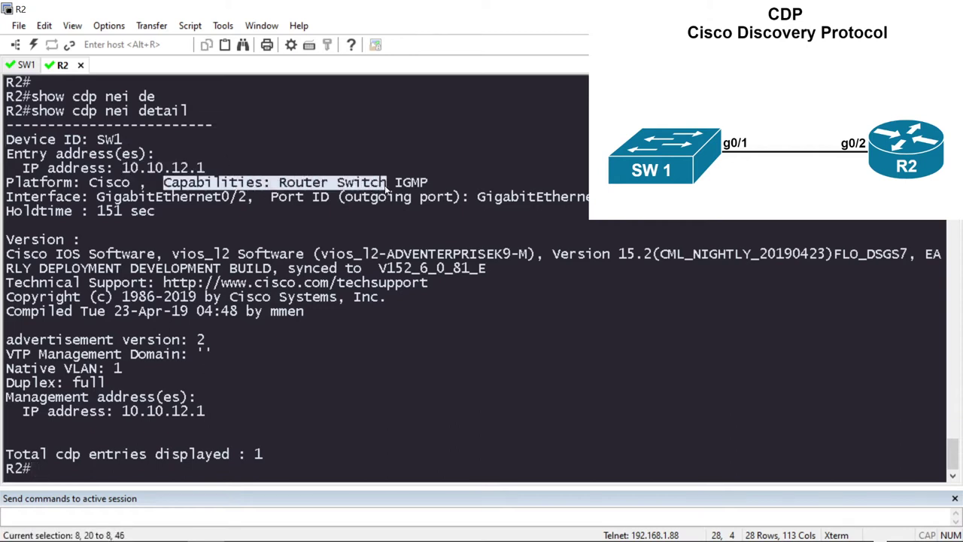
# - Highlight SW1's IOS version, advertisement version 2, empty VTP domain, native VLAN 1 and full duplex
pyautogui.scroll(2, 151, 342)
pyautogui.moveTo(45, 341); pyautogui.dragTo(236, 354)
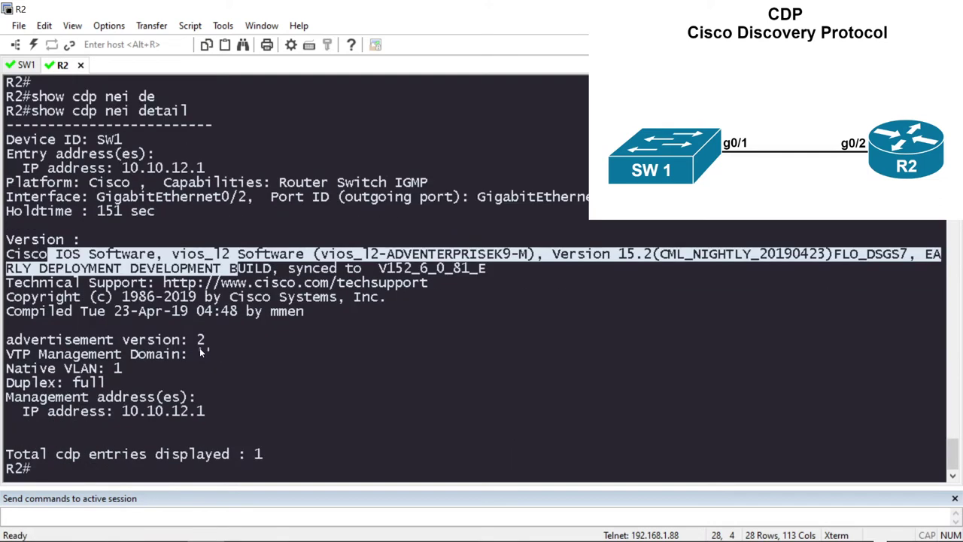
pyautogui.moveTo(115, 340); pyautogui.dragTo(211, 346)
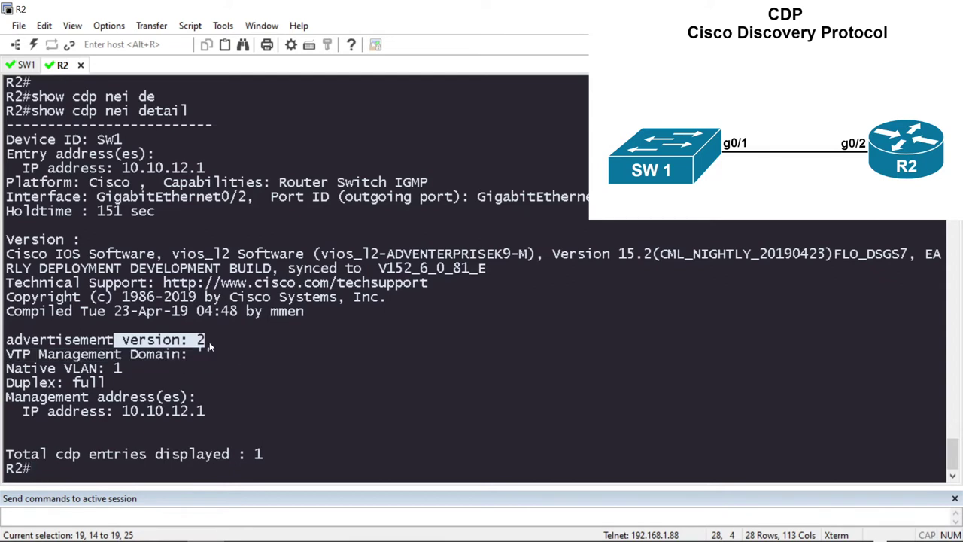
pyautogui.moveTo(131, 354); pyautogui.dragTo(214, 354)
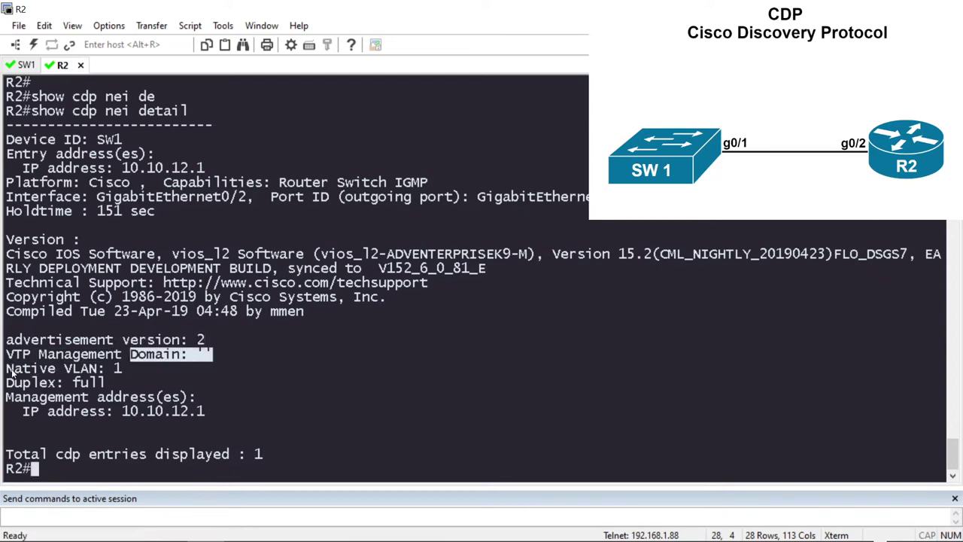
pyautogui.moveTo(7, 368); pyautogui.dragTo(132, 367)
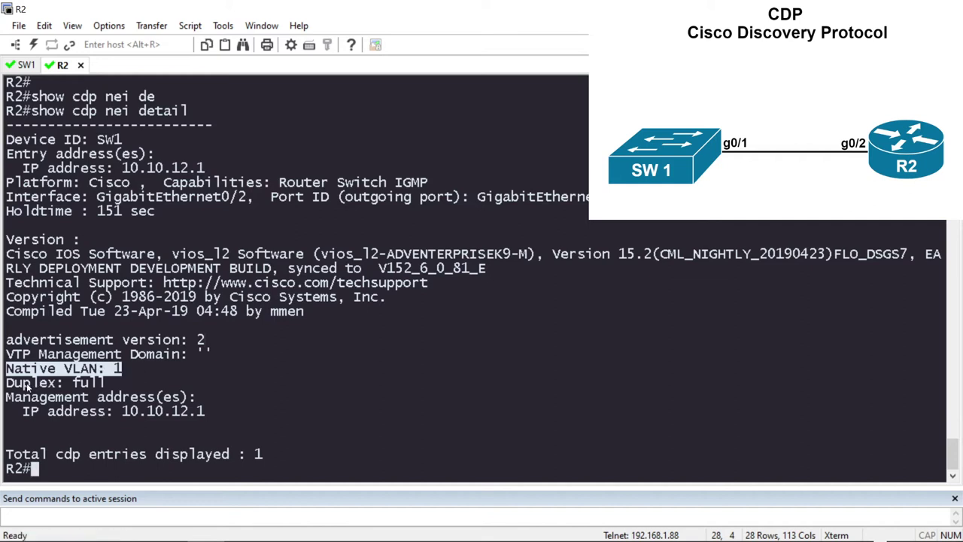
pyautogui.moveTo(12, 383); pyautogui.dragTo(219, 420)
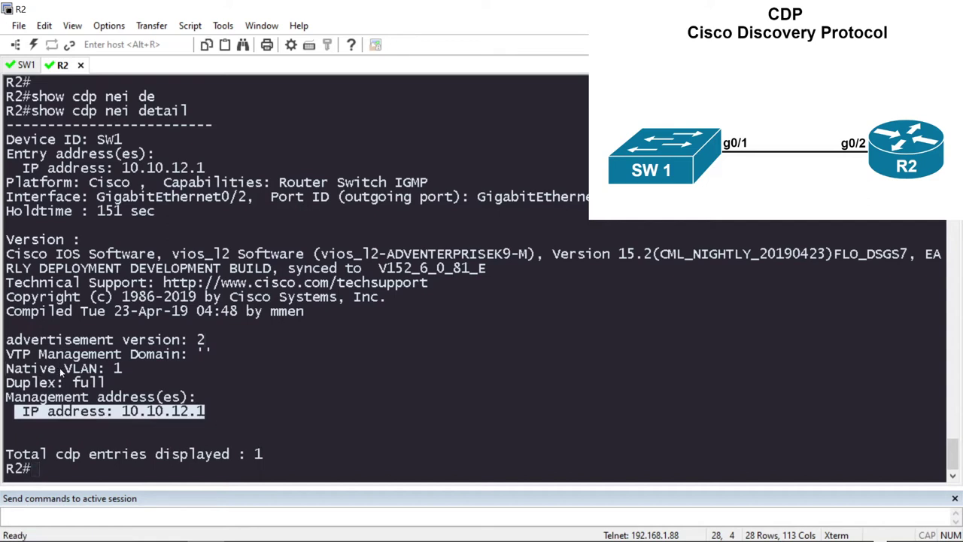
pyautogui.moveTo(7, 368); pyautogui.dragTo(120, 377)
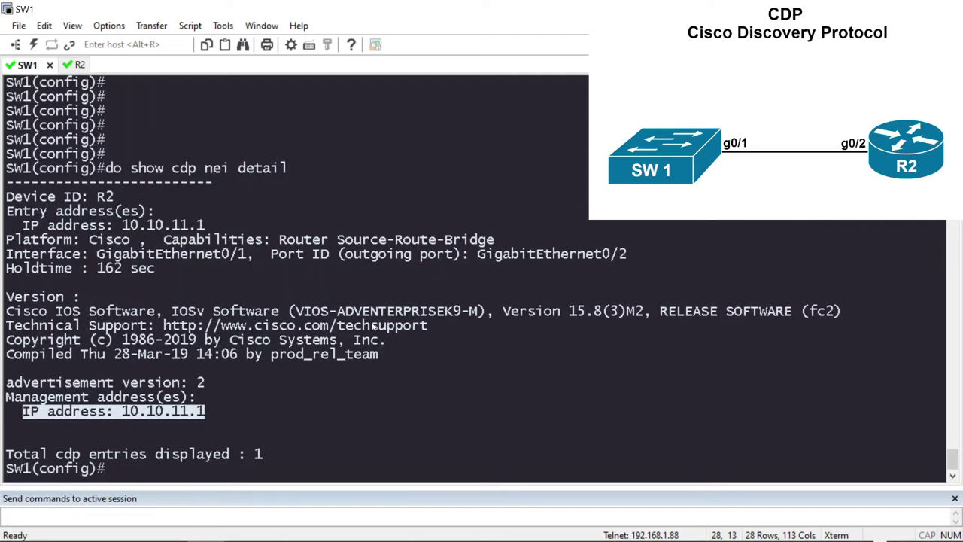
# - Compare with SW1's session, where R2's address shows as 10.10.11.1, then return to R2
pyautogui.click(313, 381)
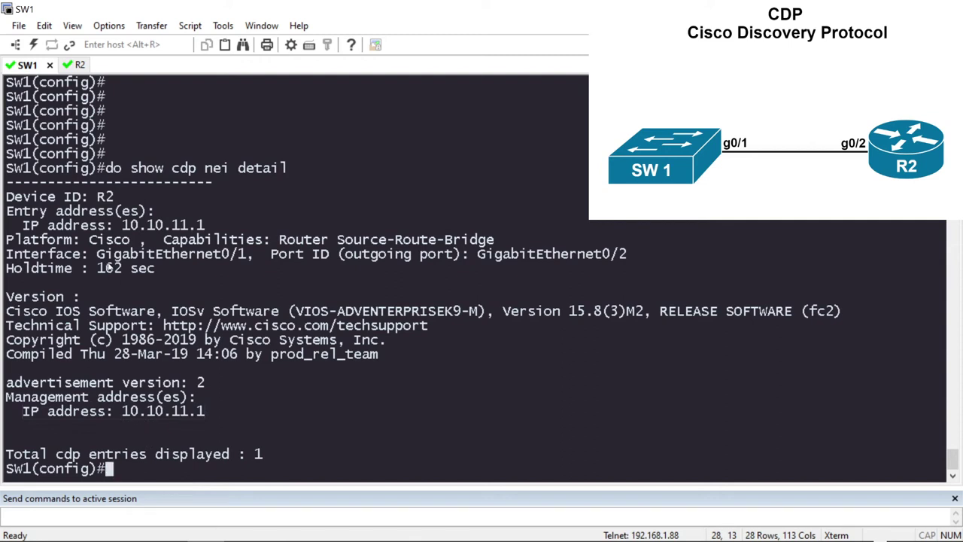
pyautogui.moveTo(114, 228); pyautogui.dragTo(206, 226)
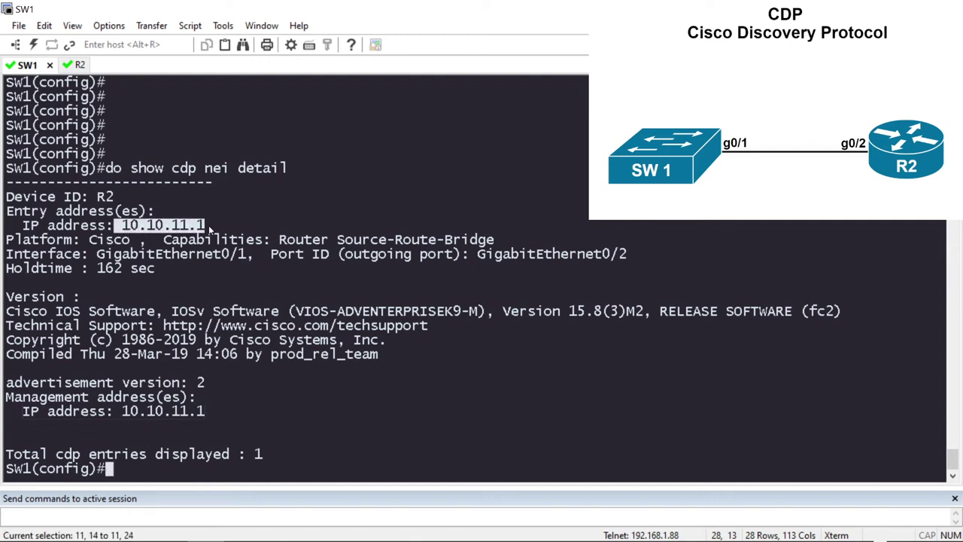
pyautogui.click(78, 64)
pyautogui.press('Return')
pyautogui.press('Return')
pyautogui.press('Return')
pyautogui.press('Return')
pyautogui.press('Return')
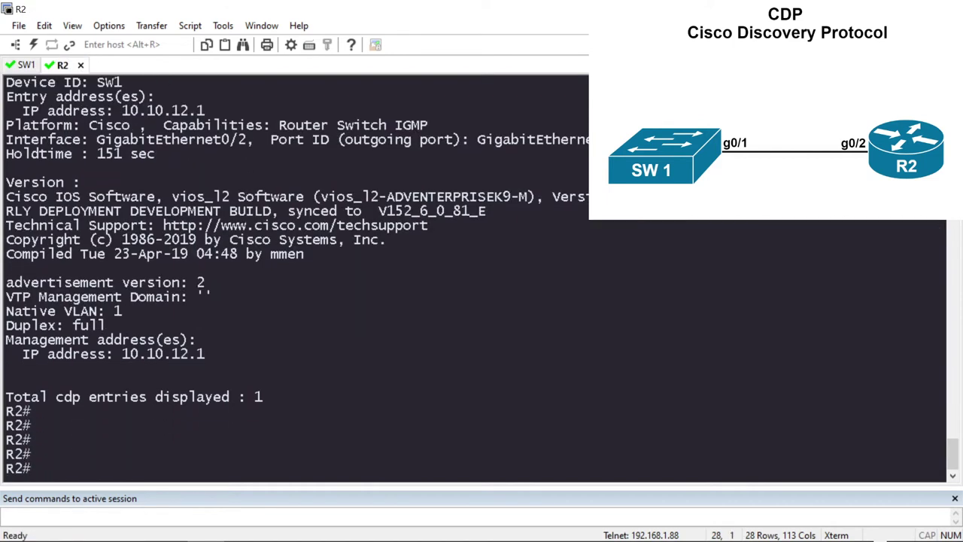
pyautogui.write('show ip int')
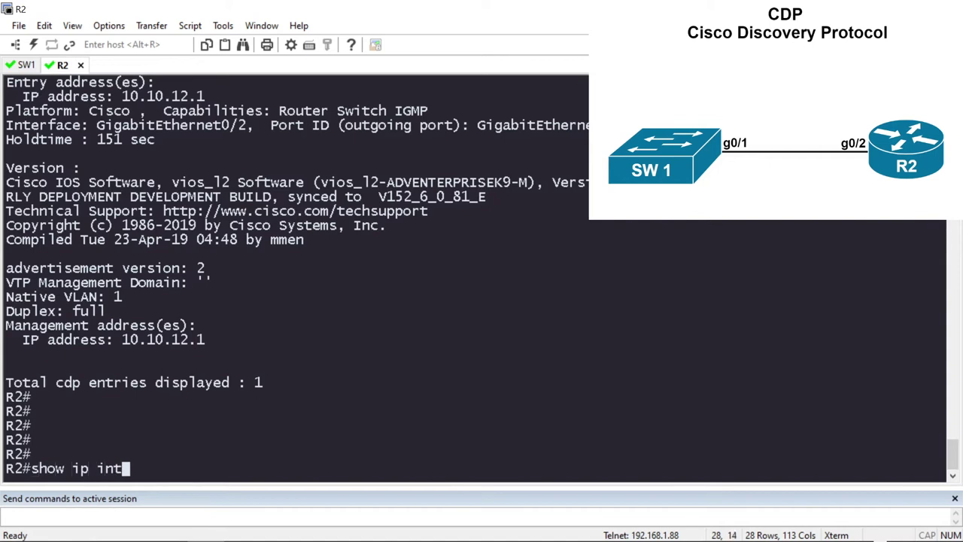
pyautogui.write(' bri | ex una')
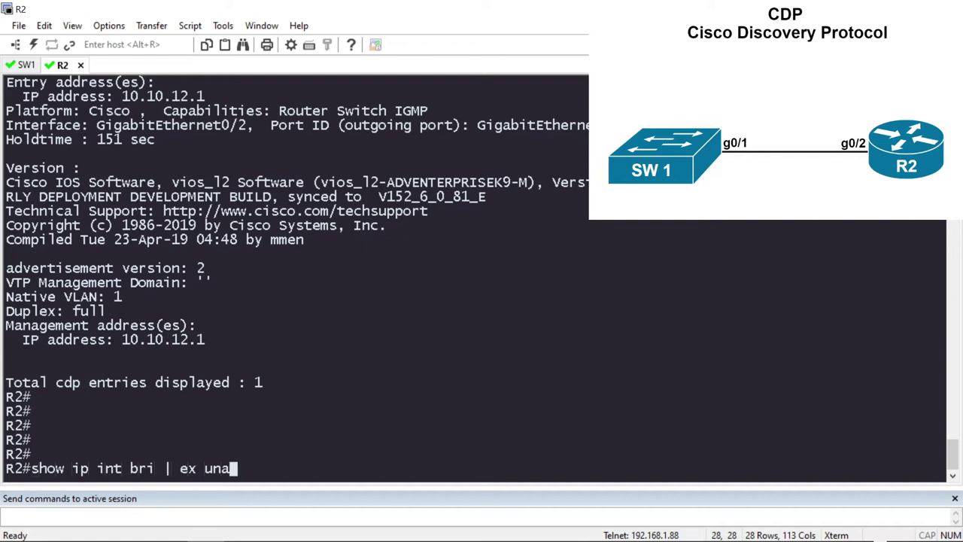
pyautogui.press('Return')
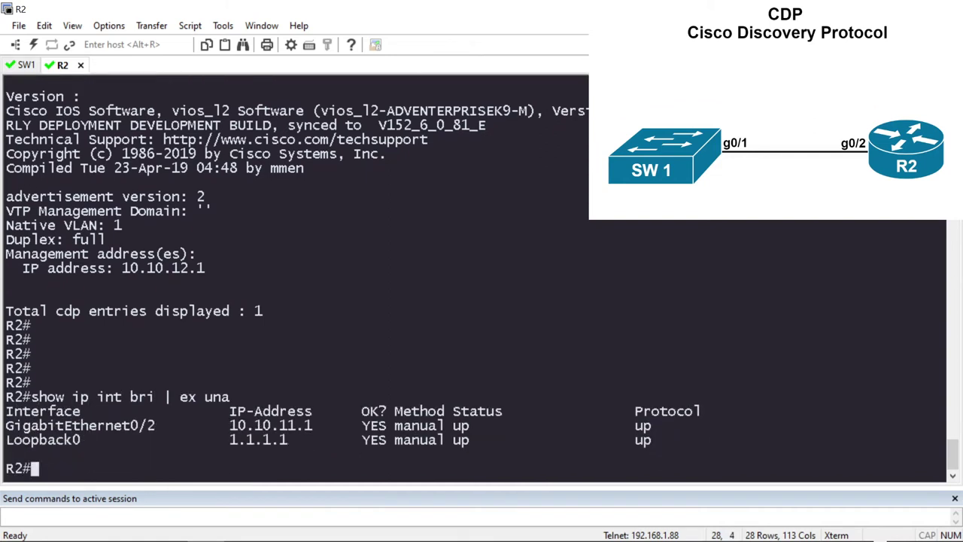
pyautogui.moveTo(230, 425); pyautogui.dragTo(313, 431)
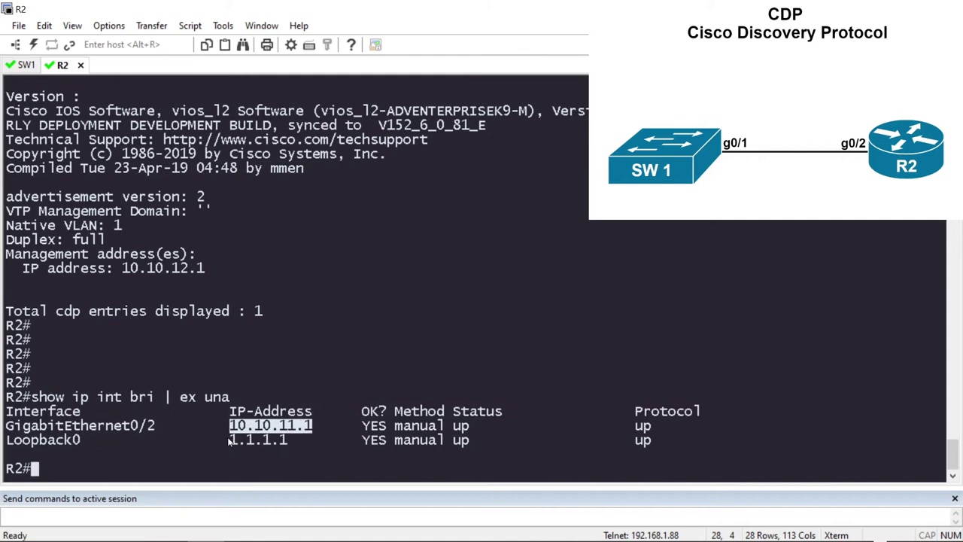
pyautogui.moveTo(229, 441); pyautogui.dragTo(294, 441)
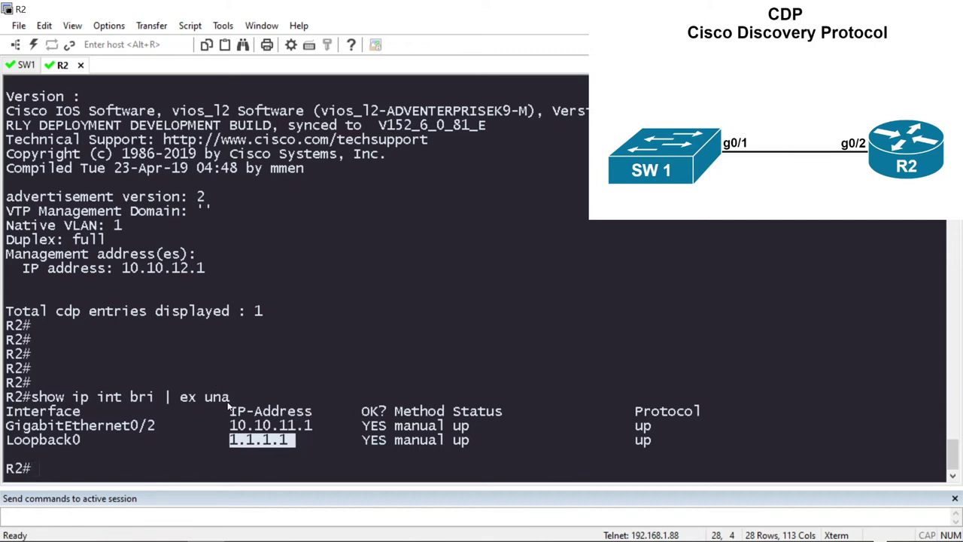
pyautogui.moveTo(228, 443); pyautogui.dragTo(291, 439)
pyautogui.moveTo(230, 426); pyautogui.dragTo(312, 425)
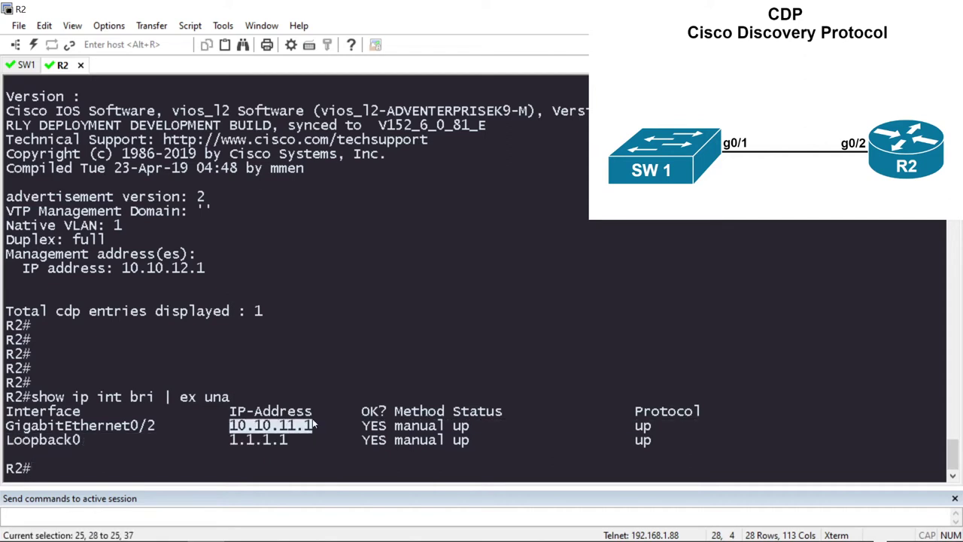
pyautogui.click(296, 459)
# - Enter global config on R2 and list cdp ? options, marking advertise-v2, filter-tlv-list, holdtime, source-interface
pyautogui.write('c')
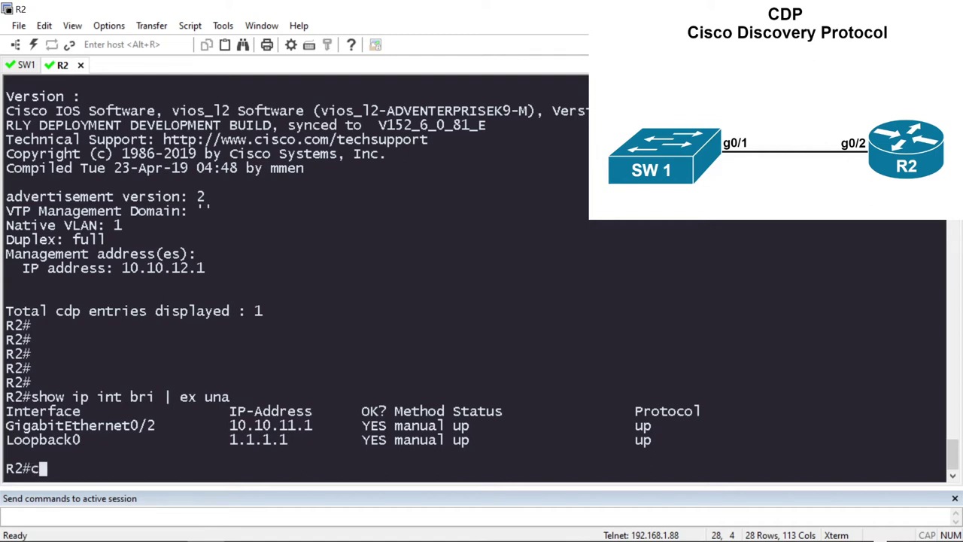
pyautogui.write('onf t')
pyautogui.press('Return')
pyautogui.write('cdp ?')
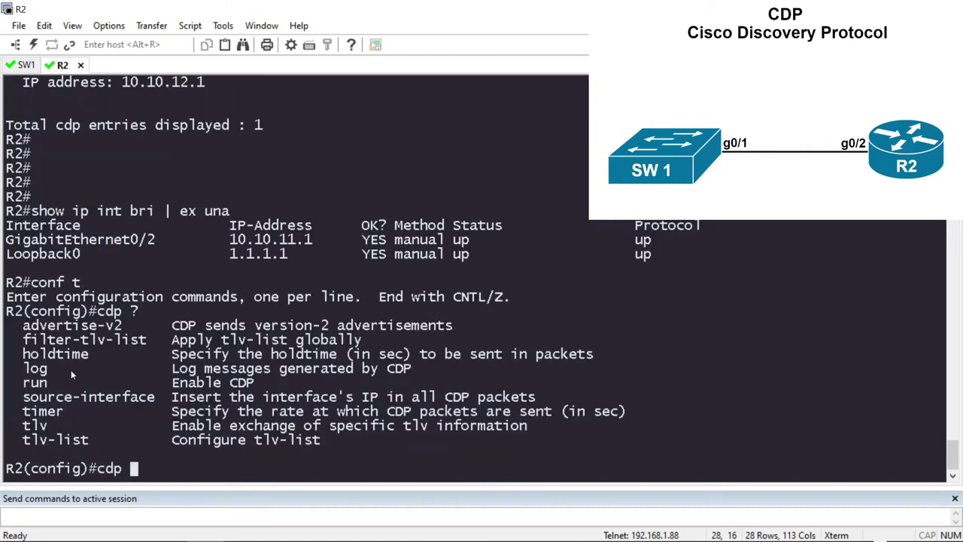
pyautogui.moveTo(22, 326); pyautogui.dragTo(125, 332)
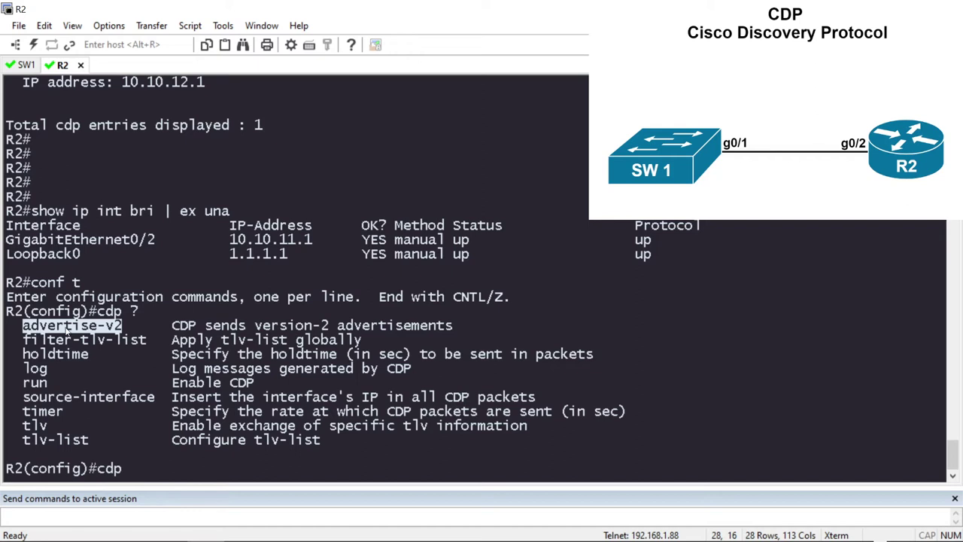
pyautogui.moveTo(24, 339); pyautogui.dragTo(147, 345)
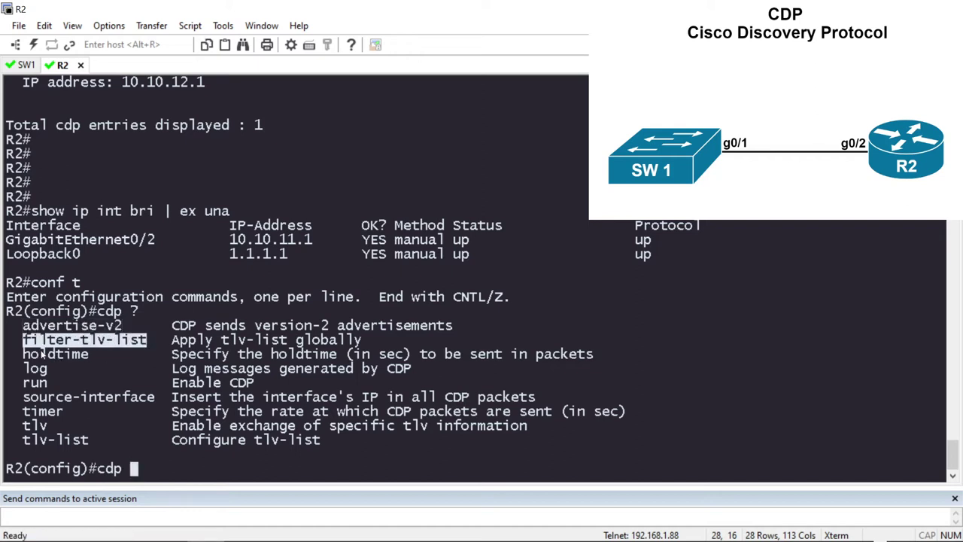
pyautogui.moveTo(22, 352); pyautogui.dragTo(88, 359)
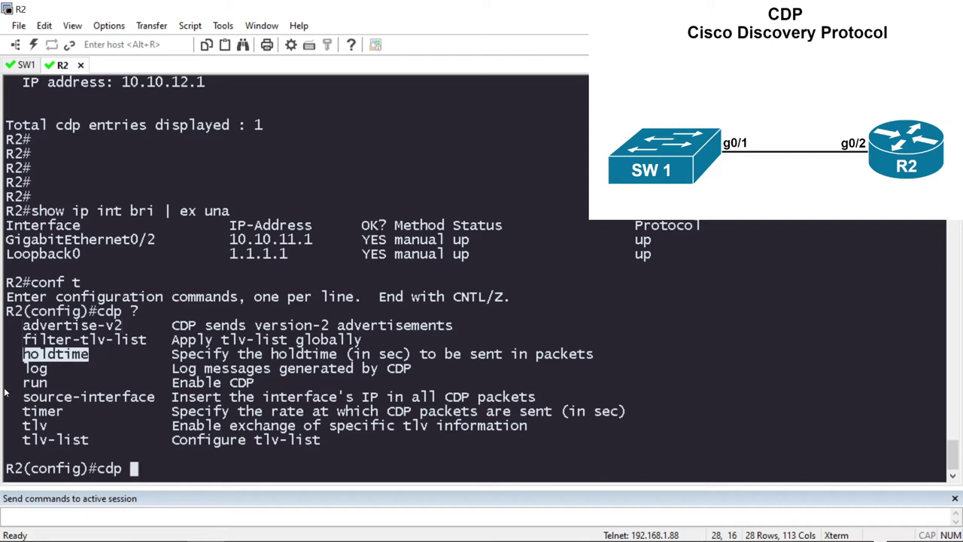
pyautogui.moveTo(24, 397); pyautogui.dragTo(155, 399)
# - Set R2's CDP source interface to Loopback0
pyautogui.click(155, 465)
pyautogui.write('sou')
pyautogui.press('Tab')
pyautogui.write('?')
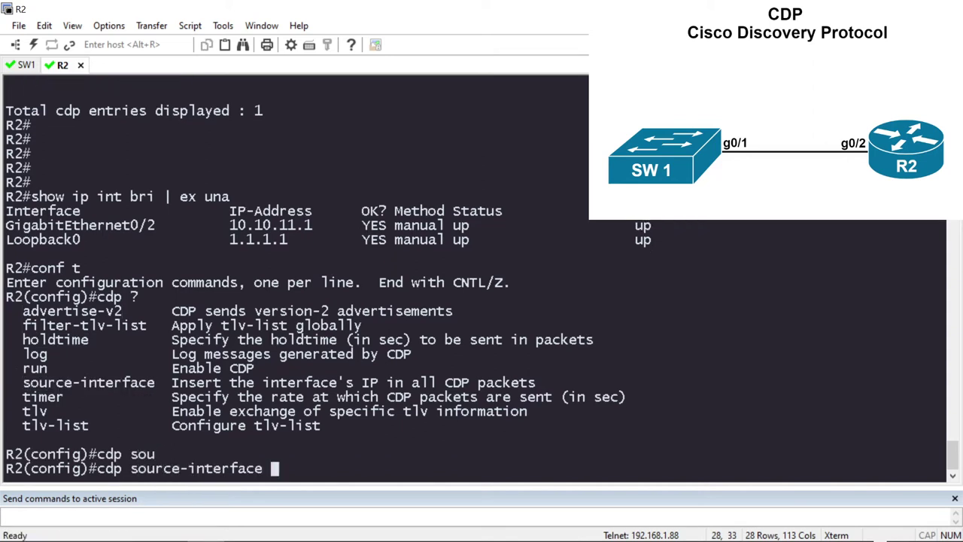
pyautogui.press('BackSpace')
pyautogui.press('BackSpace')
pyautogui.press('BackSpace')
pyautogui.press('BackSpace')
pyautogui.press('BackSpace')
pyautogui.press('BackSpace')
pyautogui.press('BackSpace')
pyautogui.press('BackSpace')
pyautogui.press('BackSpace')
pyautogui.press('BackSpace')
pyautogui.press('BackSpace')
pyautogui.press('BackSpace')
pyautogui.press('Tab')
pyautogui.write('loo')
pyautogui.press('Tab')
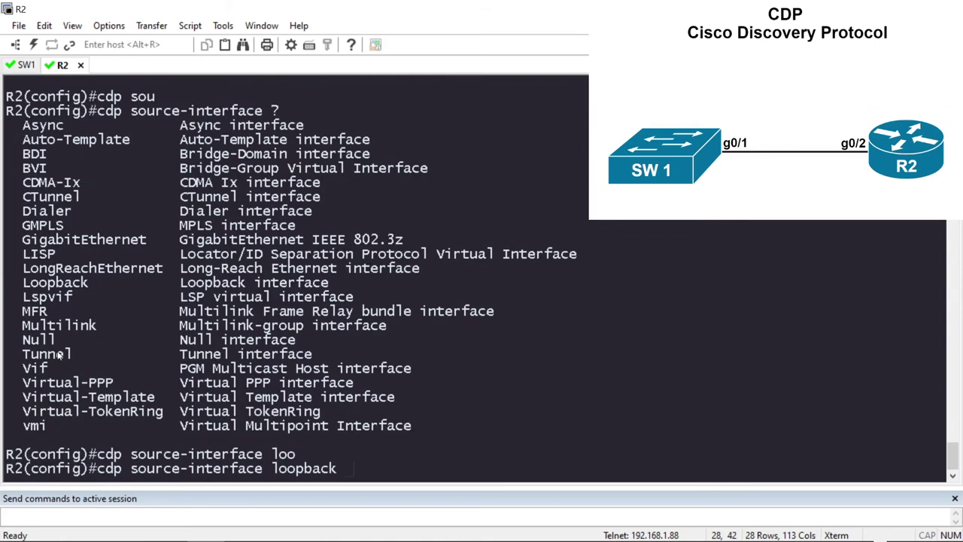
pyautogui.write('0')
pyautogui.press('Return')
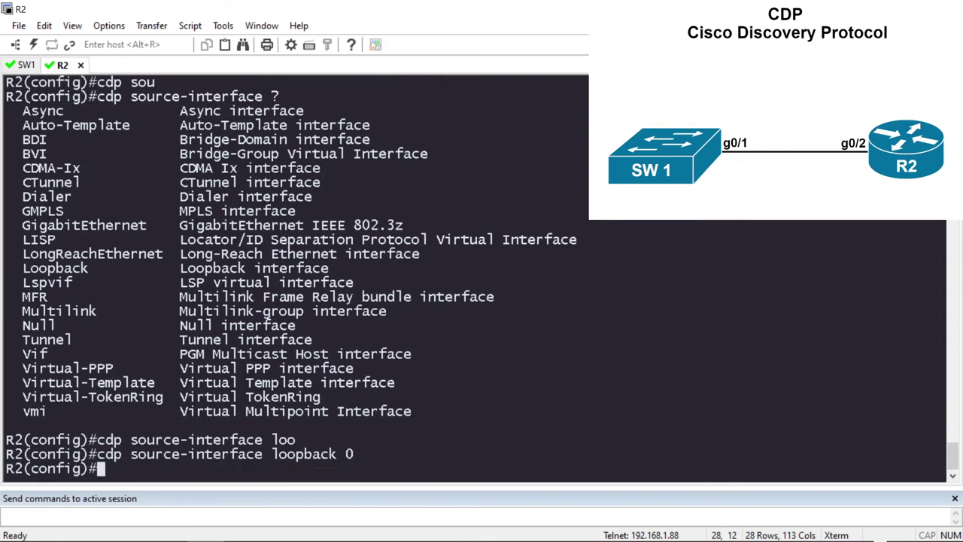
# - Set R2's CDP timer to 30 seconds and holdtime to 60 seconds
pyautogui.write('cdp ?tim')
pyautogui.press('Tab')
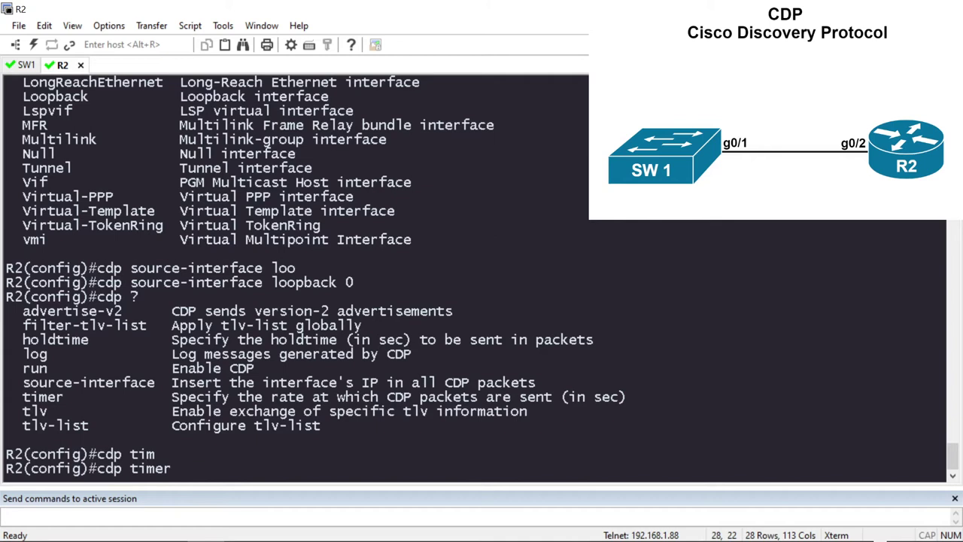
pyautogui.write('30')
pyautogui.press('Return')
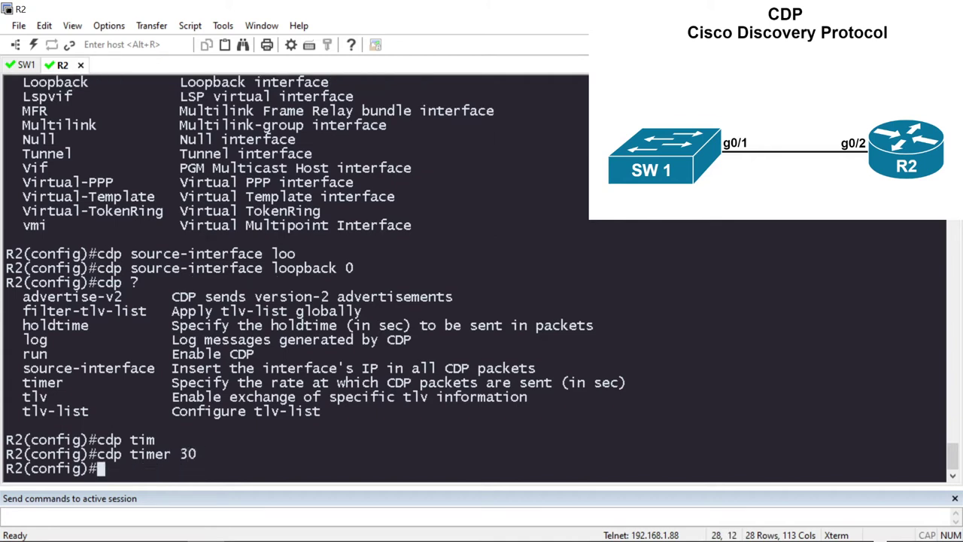
pyautogui.write('cd')
pyautogui.press('Return')
pyautogui.write('cdp ho')
pyautogui.press('Tab')
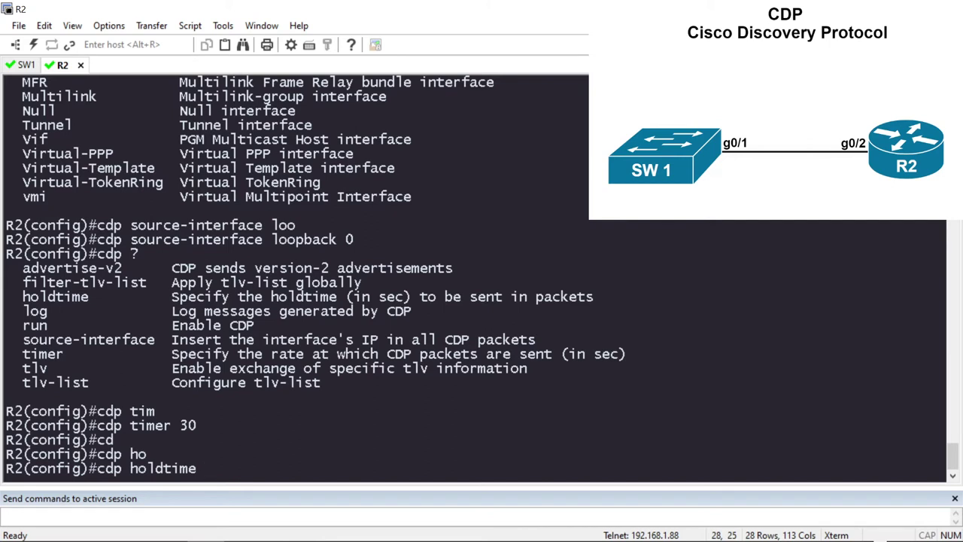
pyautogui.write('60')
pyautogui.press('Return')
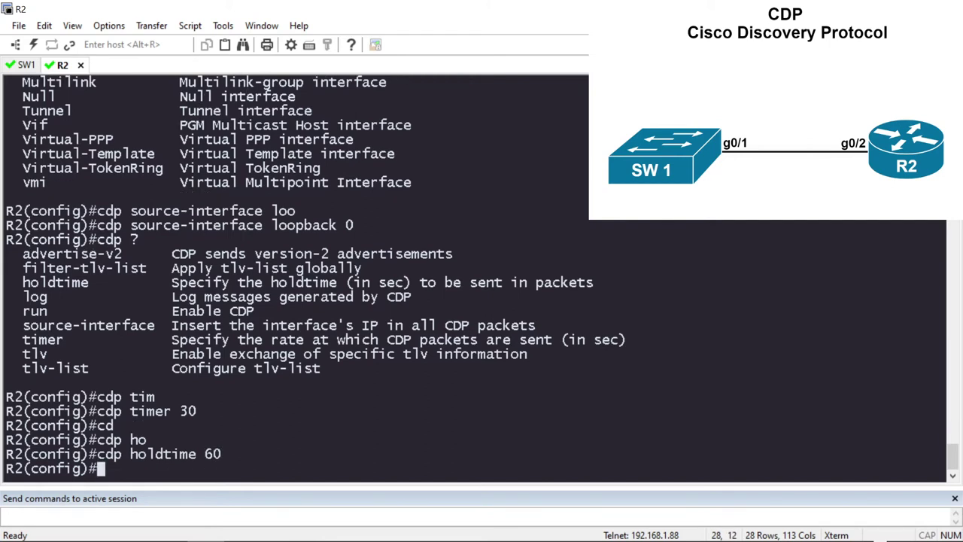
# - On SW1, mark R2's old neighbour address 10.10.11.1 in the earlier output
pyautogui.click(26, 65)
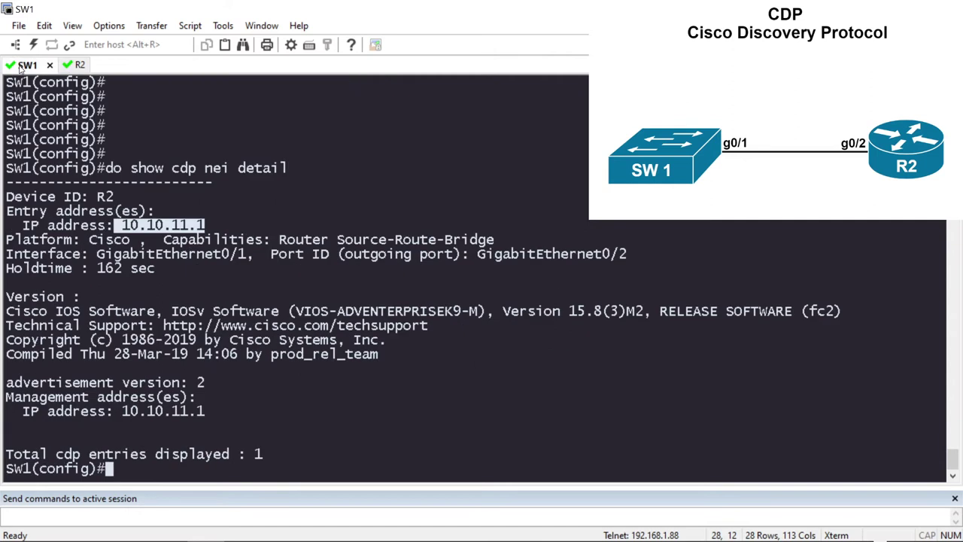
pyautogui.moveTo(122, 226); pyautogui.dragTo(220, 227)
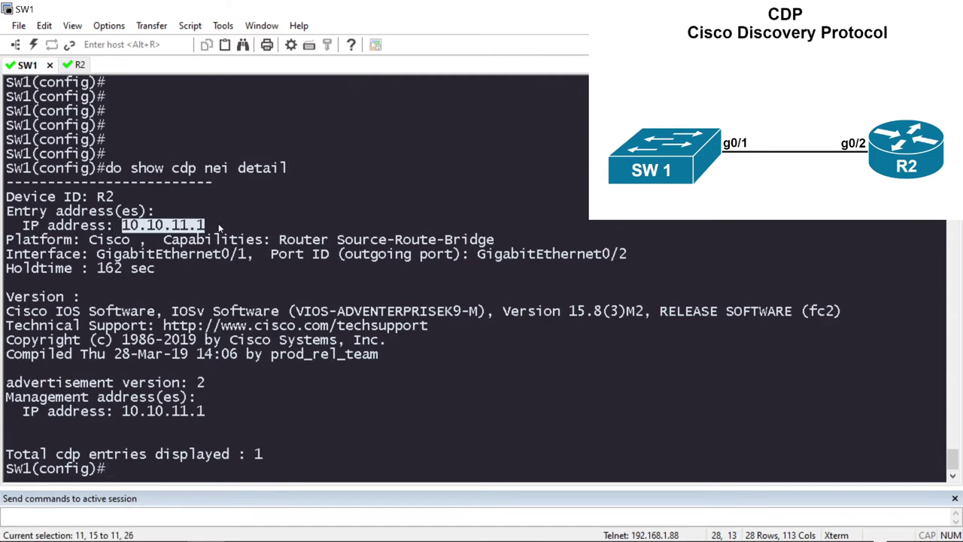
pyautogui.click(293, 393)
pyautogui.press('Return')
pyautogui.press('Return')
pyautogui.press('Return')
pyautogui.press('Return')
pyautogui.press('Return')
pyautogui.press('Return')
pyautogui.press('Return')
pyautogui.press('Return')
pyautogui.press('Return')
pyautogui.press('Return')
pyautogui.press('Return')
pyautogui.press('Return')
pyautogui.press('Return')
pyautogui.press('Return')
pyautogui.press('Return')
pyautogui.press('Return')
pyautogui.press('Return')
pyautogui.press('Return')
pyautogui.press('Return')
pyautogui.press('Return')
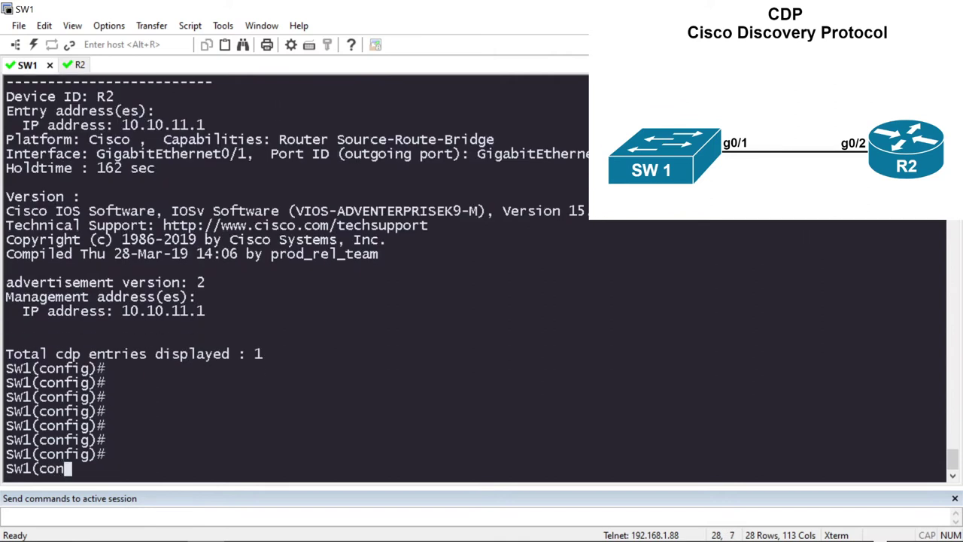
pyautogui.press('Return')
# - Rerun do show cdp nei detail on SW1 to confirm R2's address is now 1.1.1.1
pyautogui.write('do show cdp nei detail')
pyautogui.press('Return')
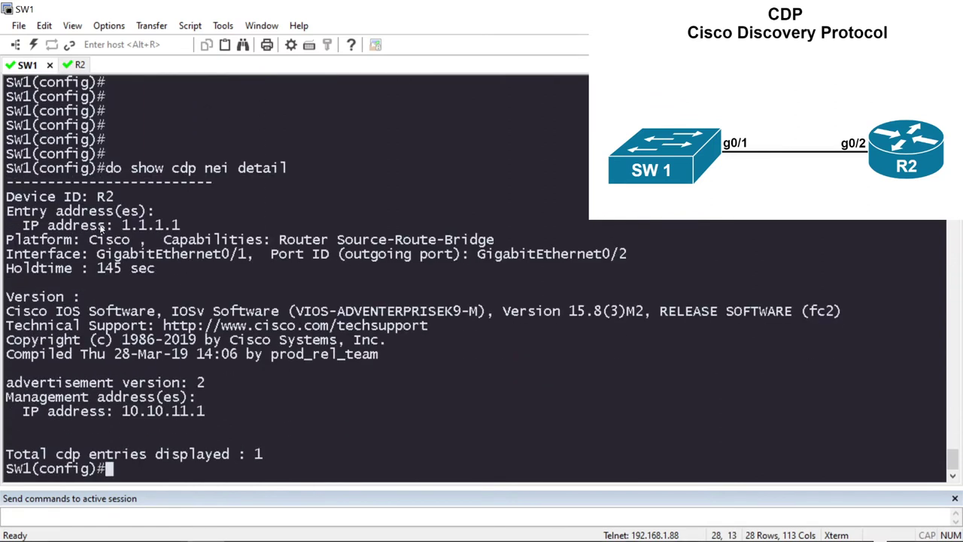
pyautogui.moveTo(123, 226); pyautogui.dragTo(181, 225)
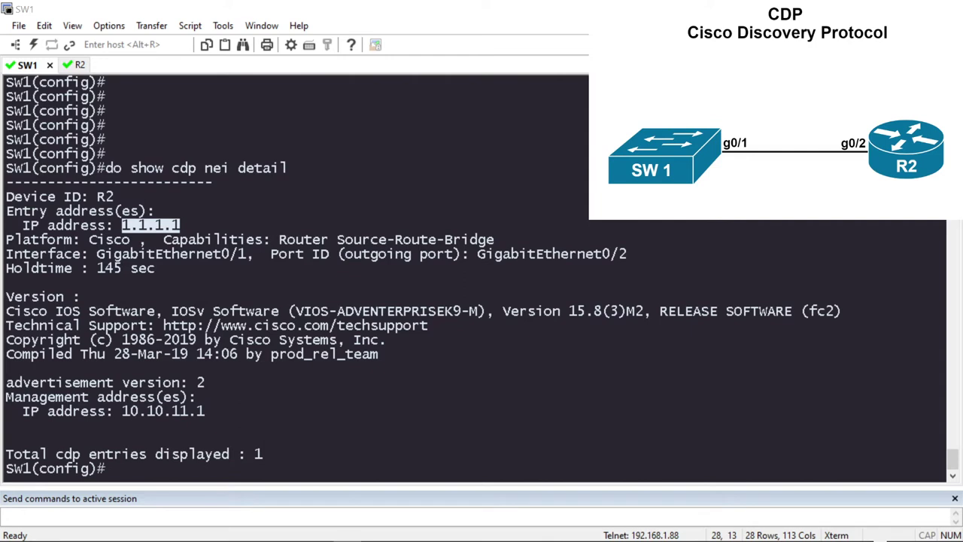
pyautogui.hotkey('alt', 'Tab')
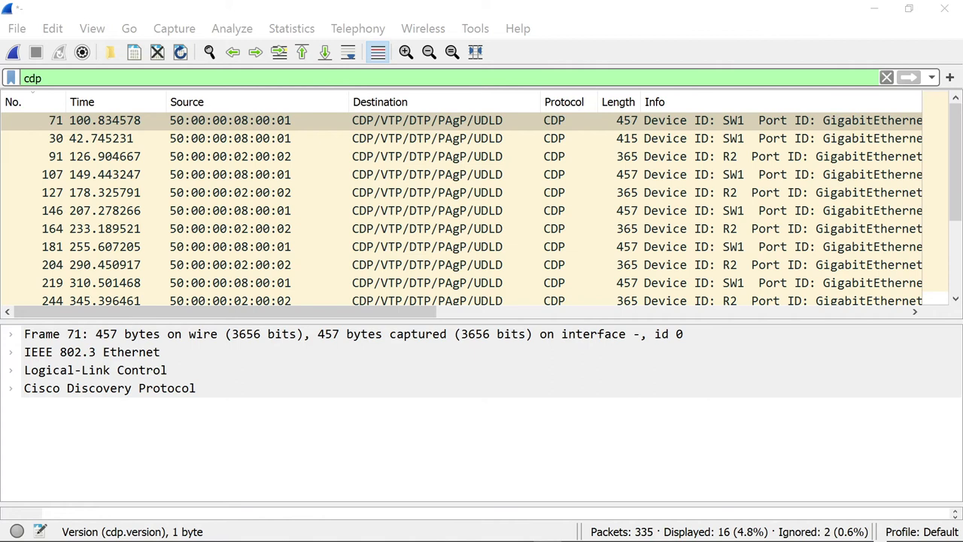
# - Select SW1's CDP packet 71 and expand its Ethernet and Cisco Discovery Protocol details
pyautogui.click(229, 120)
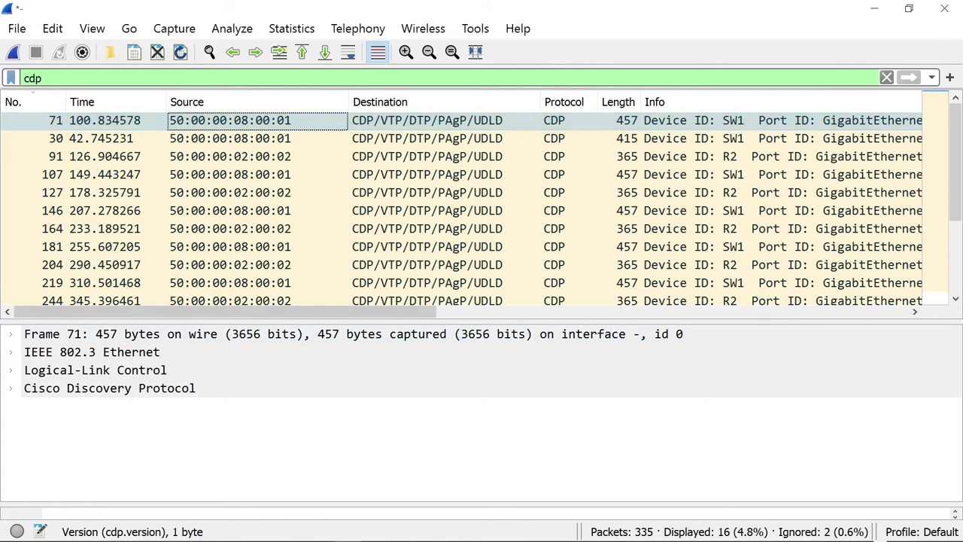
pyautogui.doubleClick(113, 352)
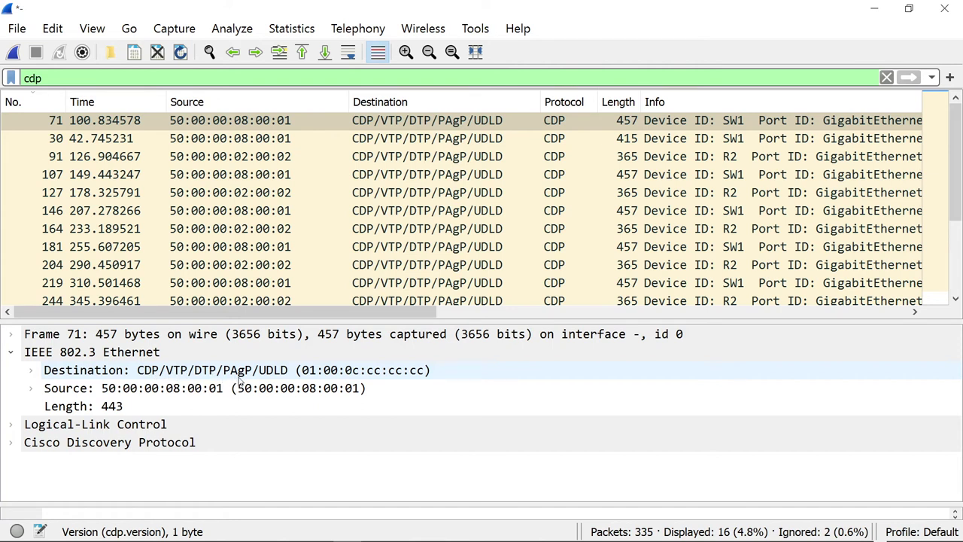
pyautogui.click(15, 449)
pyautogui.scroll(-2, 45, 422)
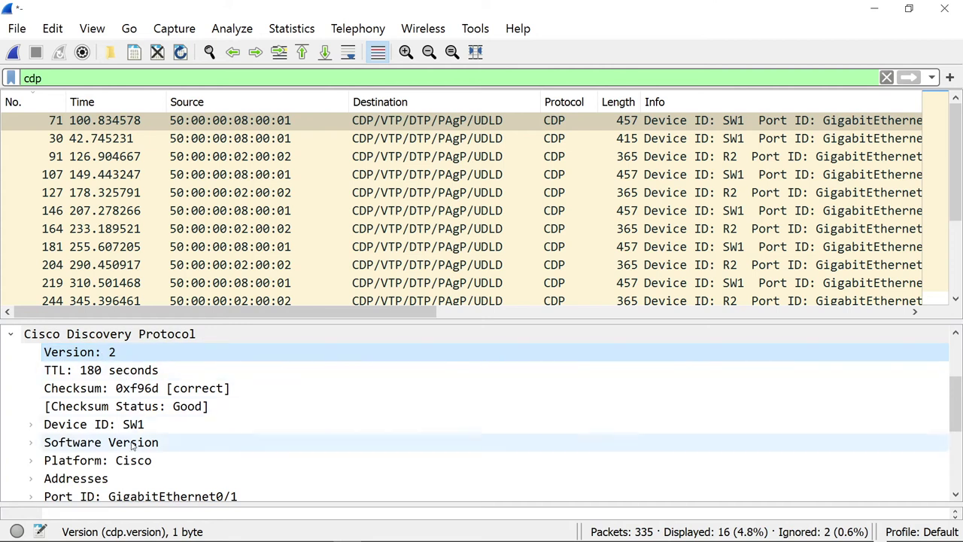
pyautogui.scroll(-1, 98, 414)
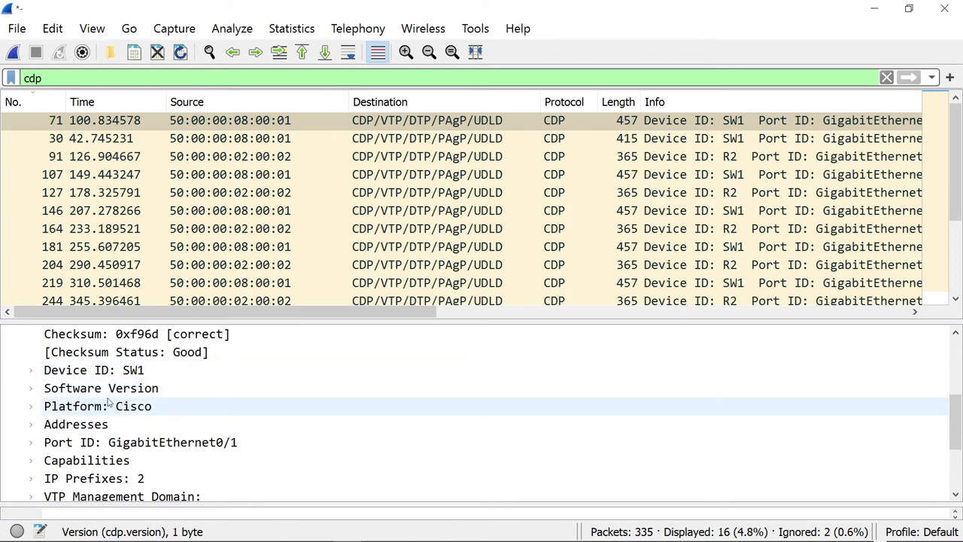
pyautogui.scroll(1, 137, 410)
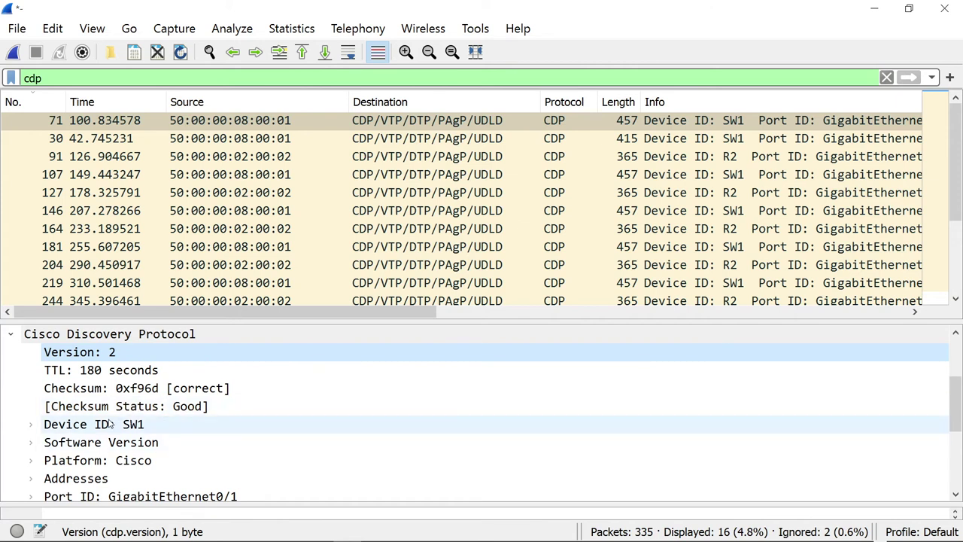
pyautogui.scroll(-1, 111, 424)
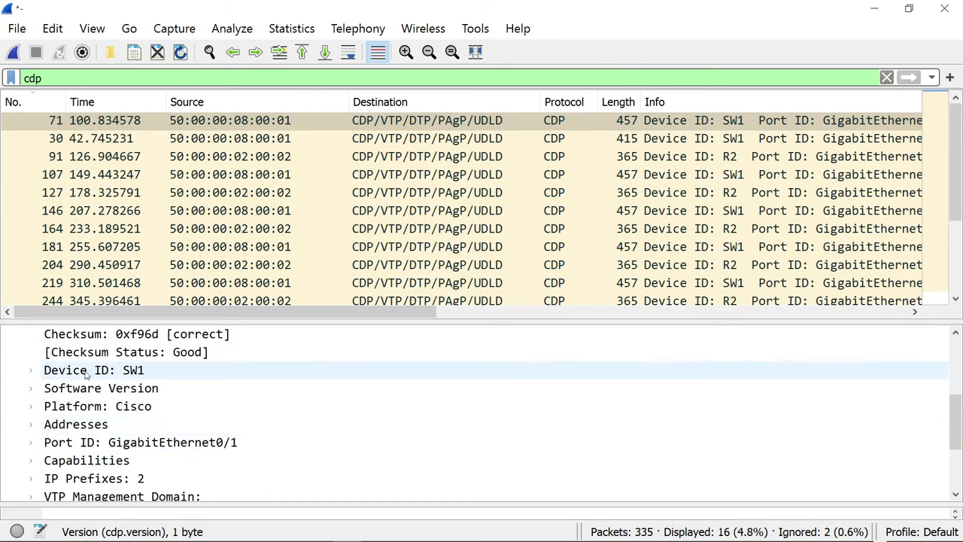
# - Inspect the Device ID, Port ID, Capabilities and IP Prefixes fields one by one
pyautogui.click(33, 371)
pyautogui.click(33, 371)
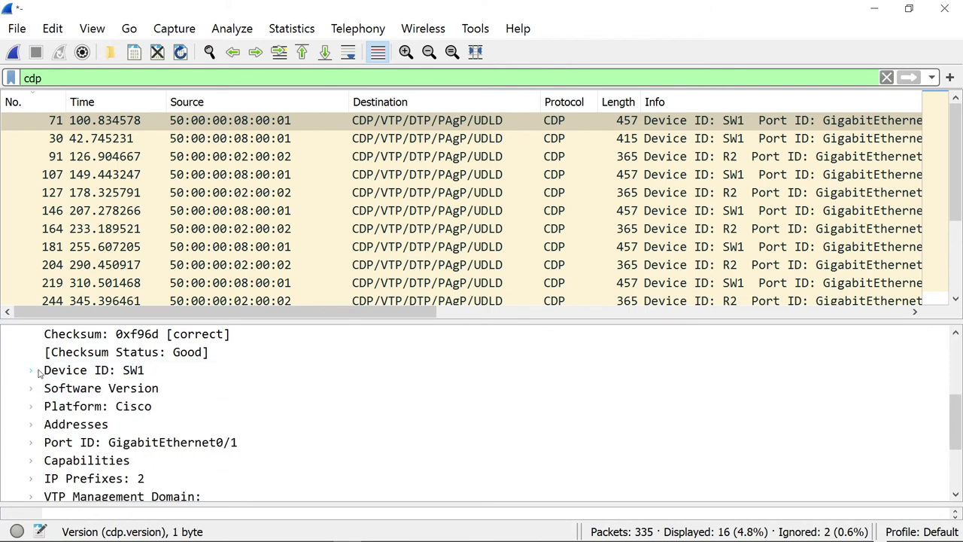
pyautogui.scroll(-1, 39, 372)
pyautogui.click(31, 389)
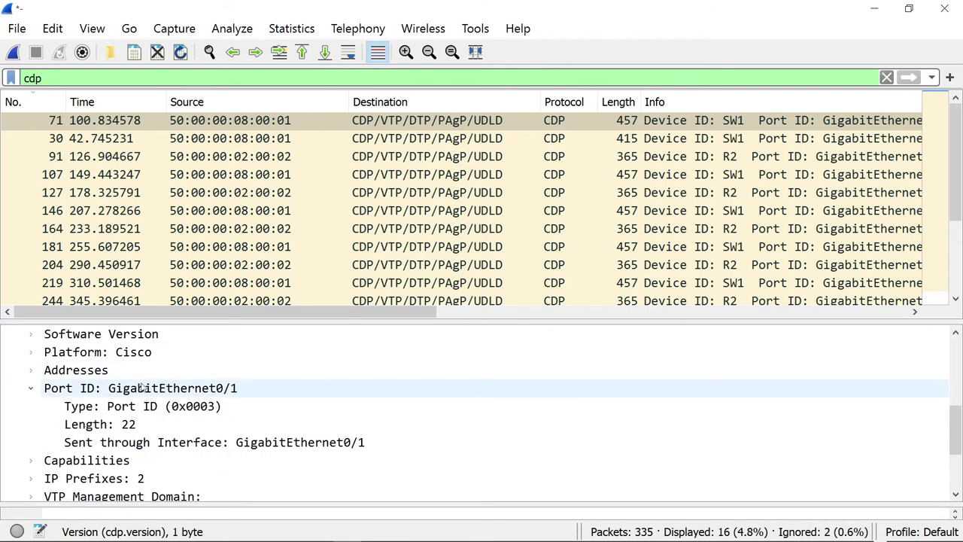
pyautogui.click(31, 389)
pyautogui.scroll(-1, 32, 376)
pyautogui.click(32, 357)
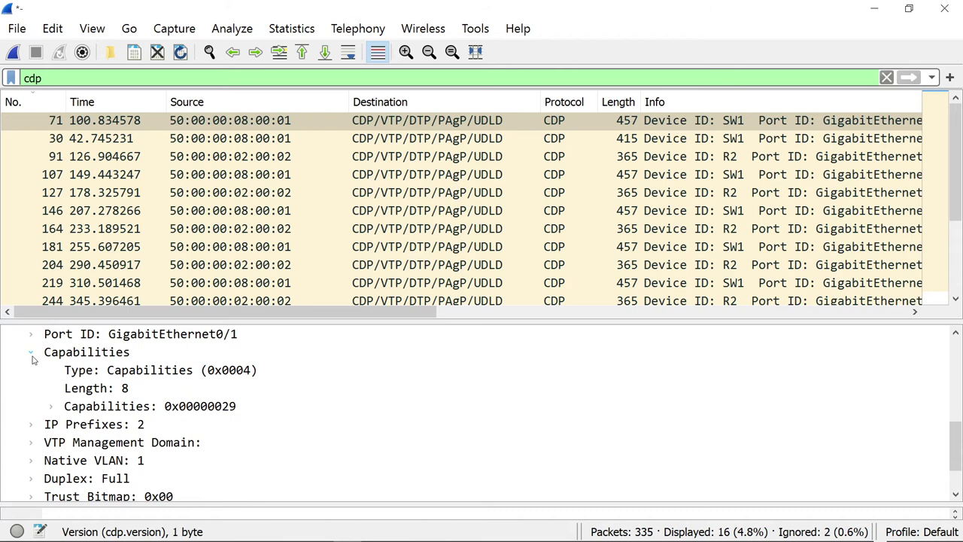
pyautogui.click(32, 355)
pyautogui.click(32, 370)
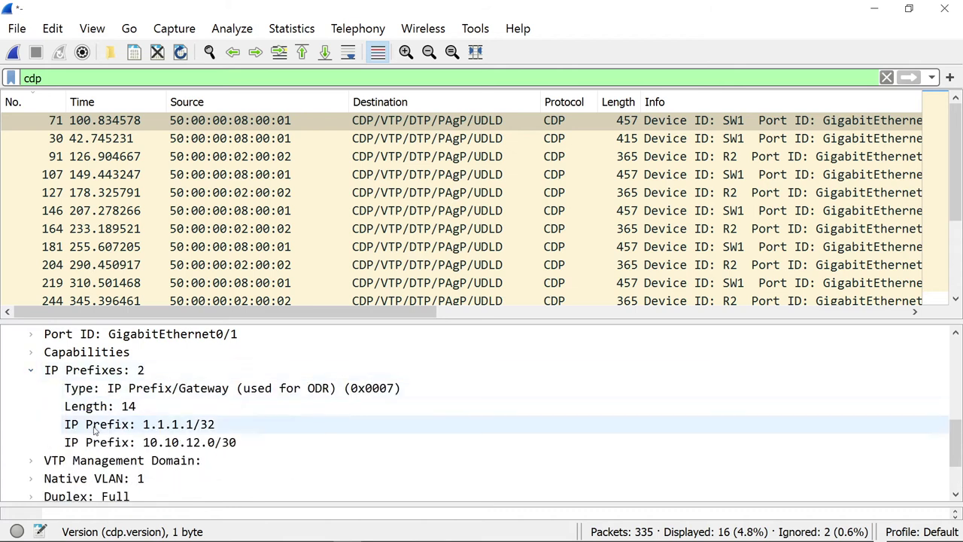
pyautogui.click(32, 371)
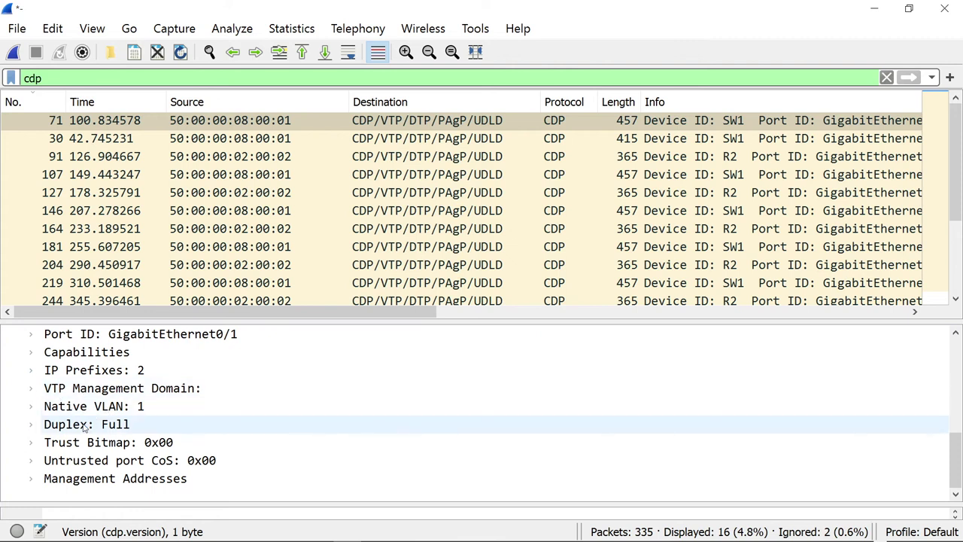
# - Check the packet's management addresses, then move to CDP packet 30 from SW1
pyautogui.click(31, 479)
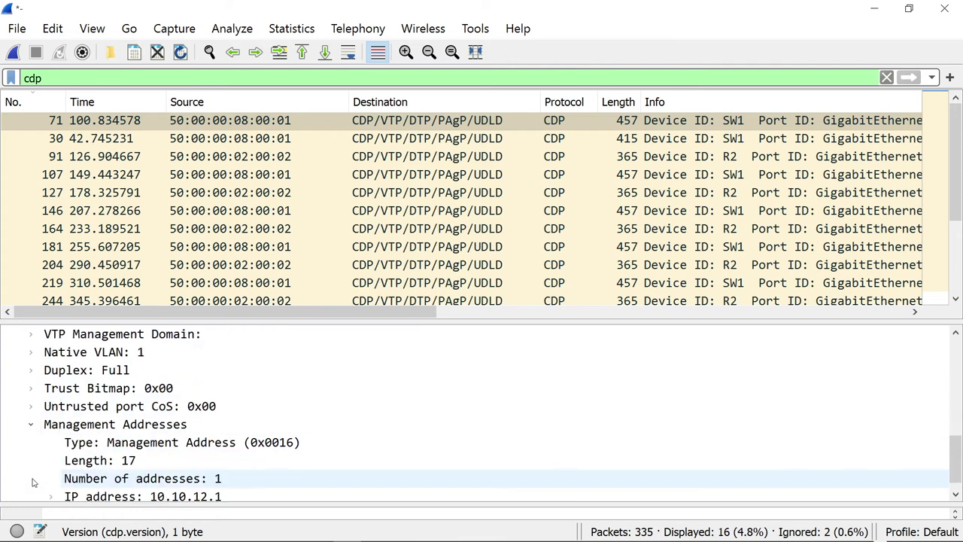
pyautogui.scroll(1, 45, 474)
pyautogui.click(31, 478)
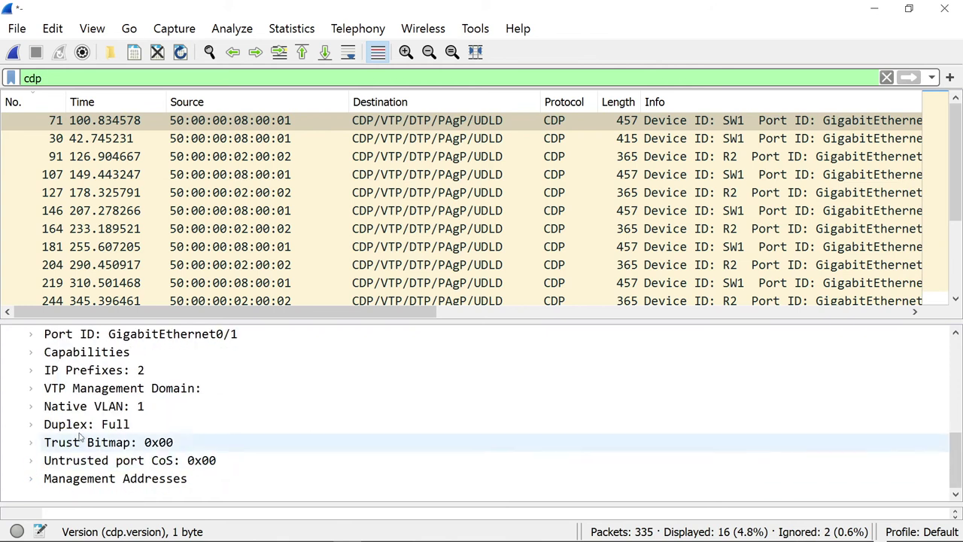
pyautogui.scroll(1, 193, 386)
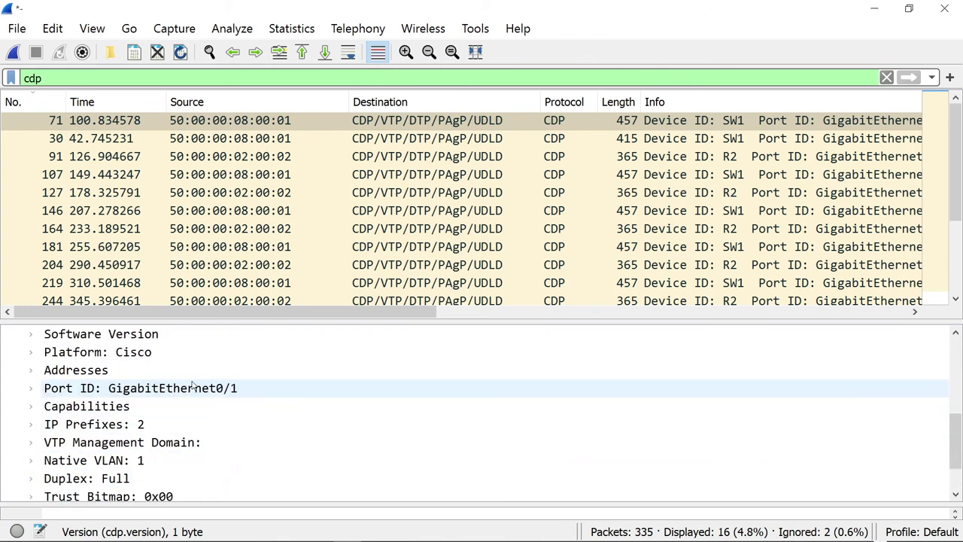
pyautogui.hotkey('ctrl', 'Down')
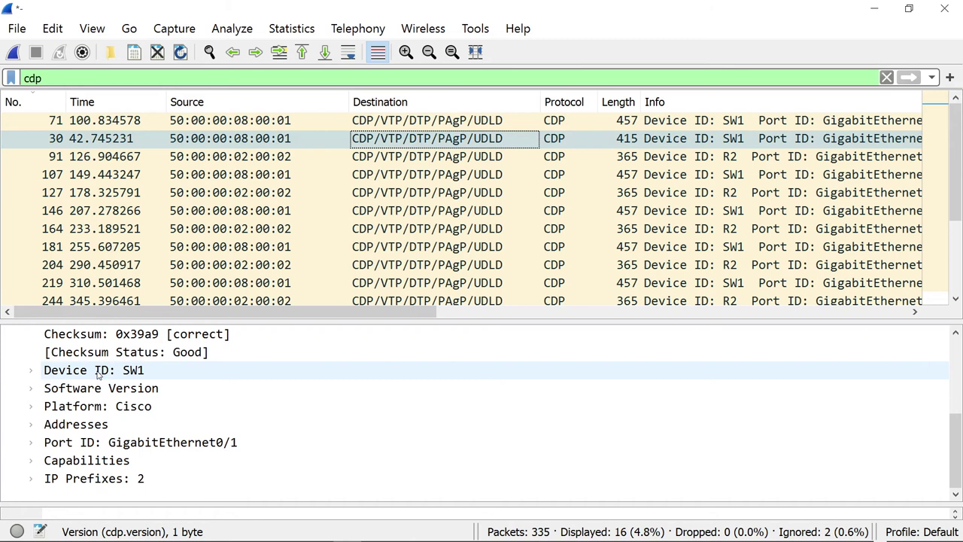
# - Inspect the Software Version and Platform: Cisco fields, then decode packet 71 again
pyautogui.click(99, 388)
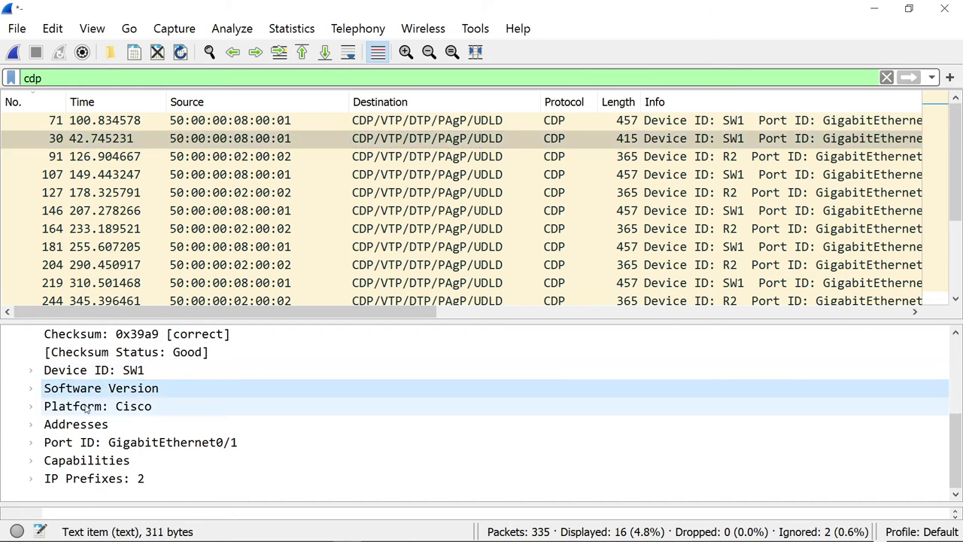
pyautogui.click(87, 409)
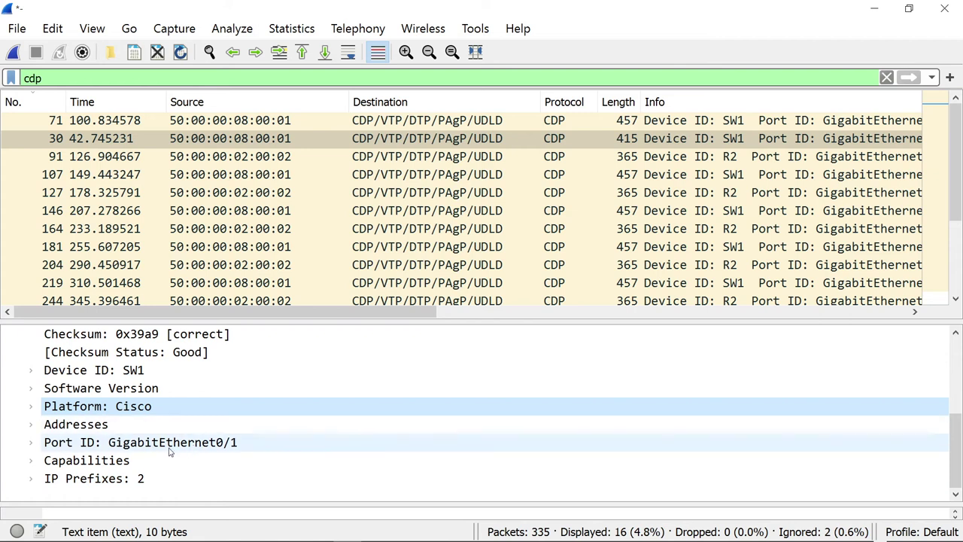
pyautogui.click(274, 118)
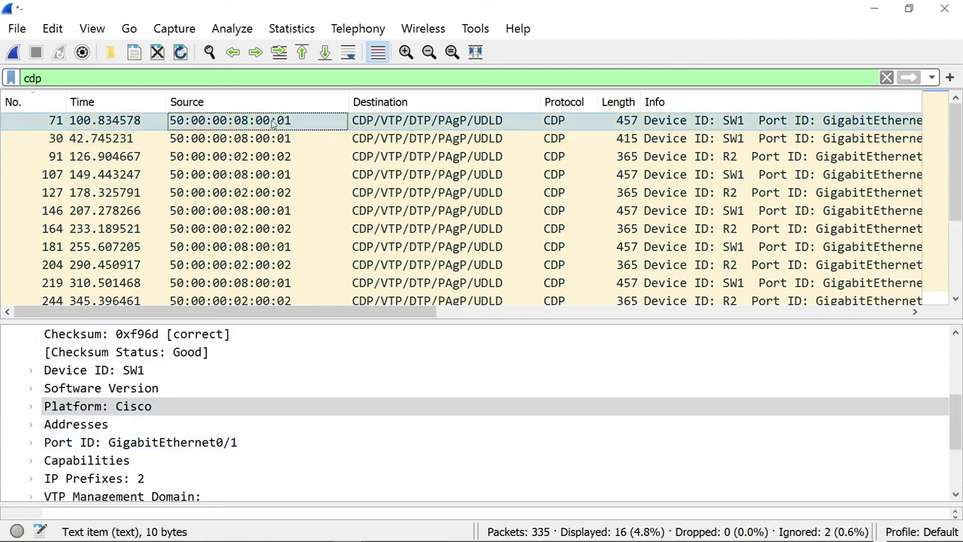
pyautogui.scroll(-2, 94, 421)
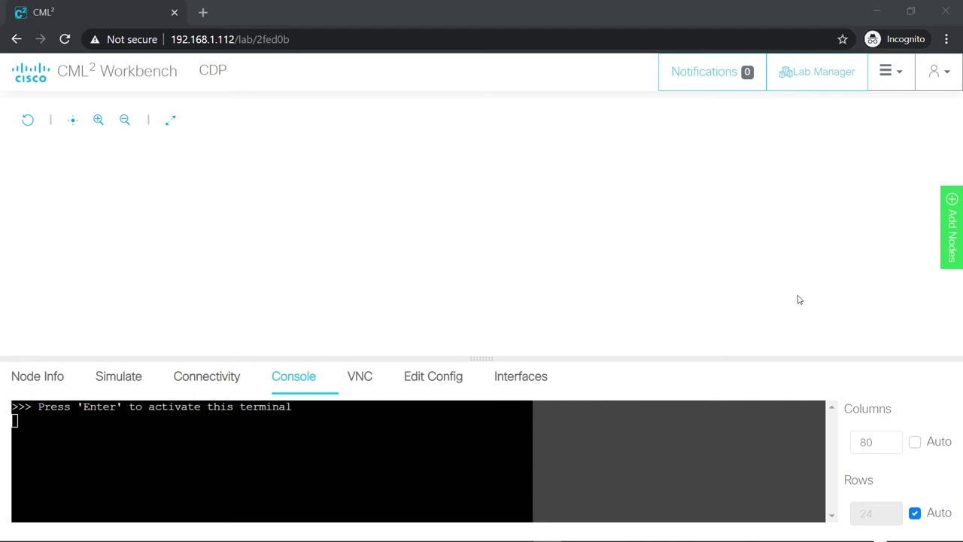
# - Run 'sho cdp nei' in R1's console to list its CDP neighbors
pyautogui.click(301, 459)
pyautogui.press('Return')
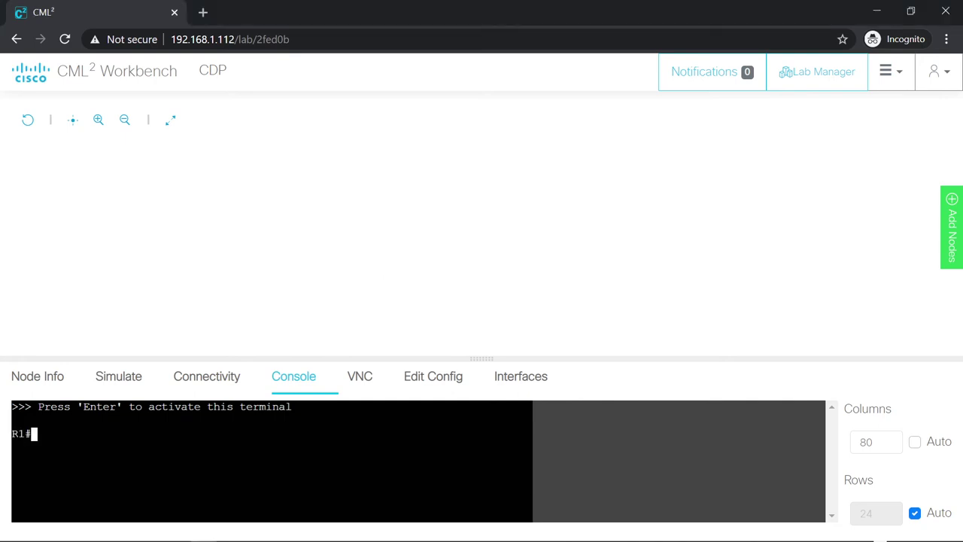
pyautogui.write('sho cdp nei')
pyautogui.press('Return')
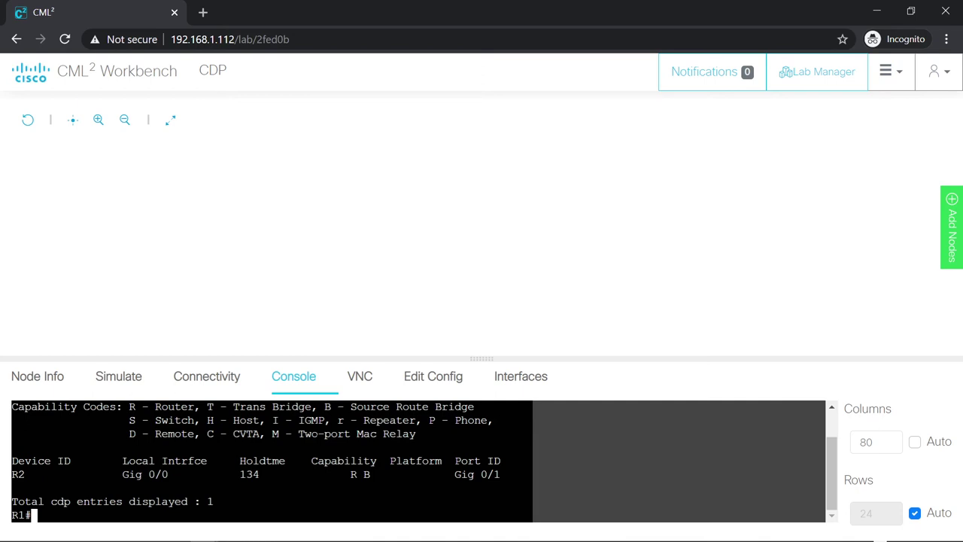
# - Sketch router 1 linked to router 2, labelling the ends 0/0 and 0/1
pyautogui.moveTo(133, 232)
pyautogui.mouseDown()
pyautogui.moveTo(134, 259)
pyautogui.moveTo(118, 251)
pyautogui.moveTo(150, 224)
pyautogui.moveTo(284, 256)
pyautogui.moveTo(259, 263)
pyautogui.moveTo(269, 243)
pyautogui.mouseUp()
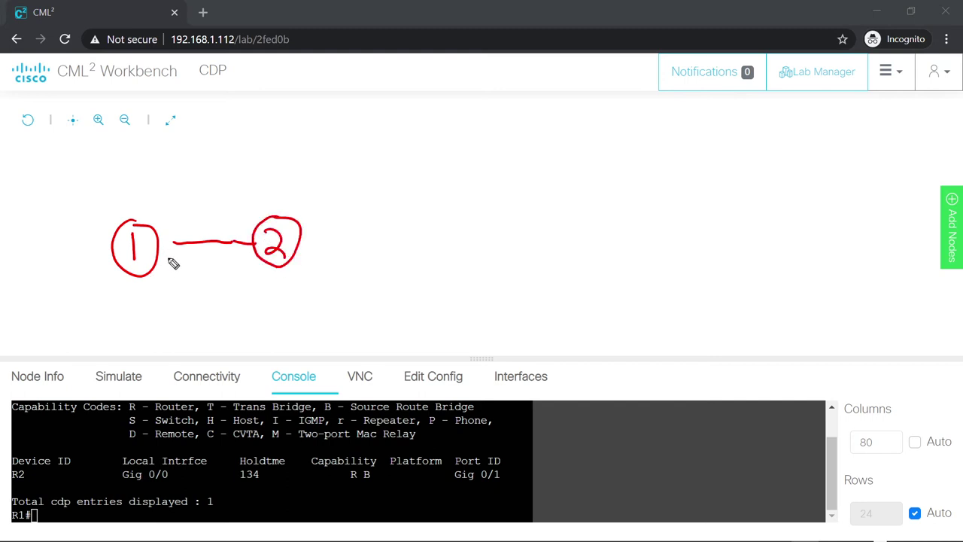
pyautogui.moveTo(170, 255)
pyautogui.mouseDown()
pyautogui.moveTo(173, 274)
pyautogui.moveTo(184, 258)
pyautogui.mouseUp()
pyautogui.moveTo(237, 257); pyautogui.dragTo(251, 272)
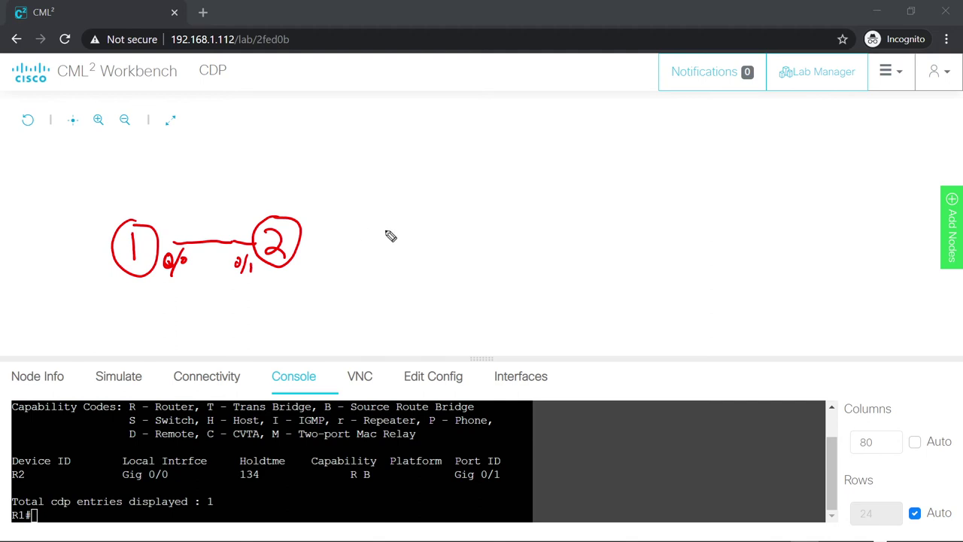
# - Run 'sh cdp nei' in R2's console to list its CDP neighbors
pyautogui.press('Return')
pyautogui.write('sh cdp nei')
pyautogui.press('Return')
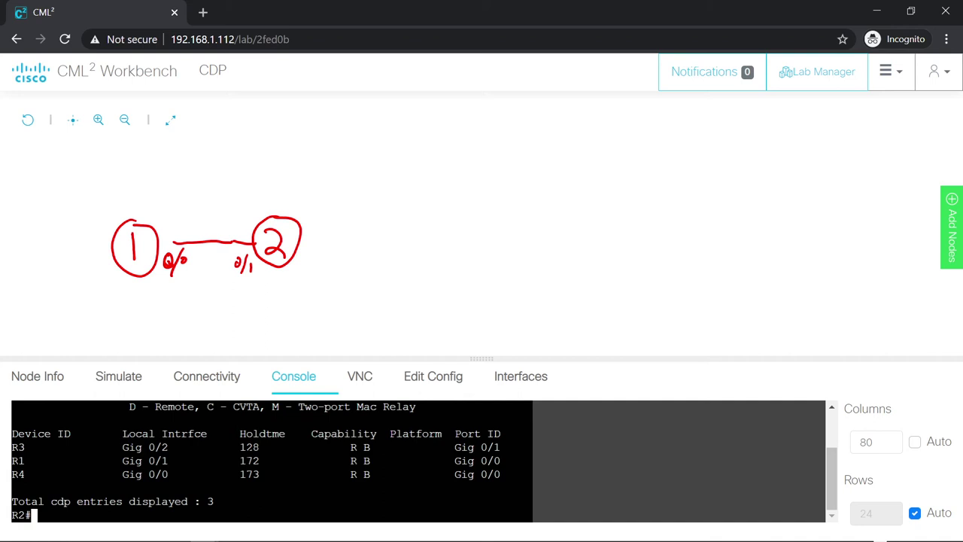
# - Draw circled routers 3 and 4, each linked to router 2
pyautogui.moveTo(299, 208)
pyautogui.mouseDown()
pyautogui.moveTo(325, 166)
pyautogui.moveTo(380, 132)
pyautogui.moveTo(409, 141)
pyautogui.mouseUp()
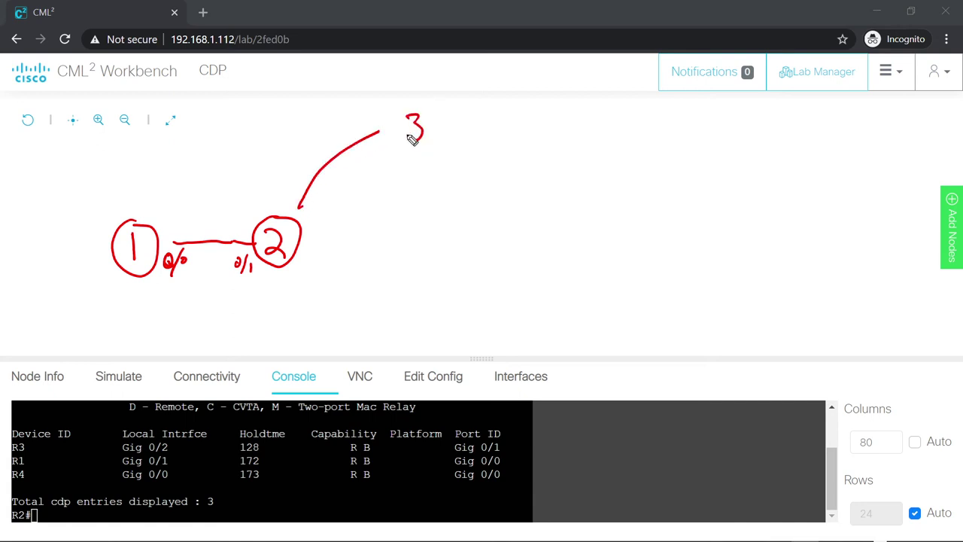
pyautogui.moveTo(423, 107)
pyautogui.mouseDown()
pyautogui.moveTo(426, 145)
pyautogui.moveTo(423, 98)
pyautogui.mouseUp()
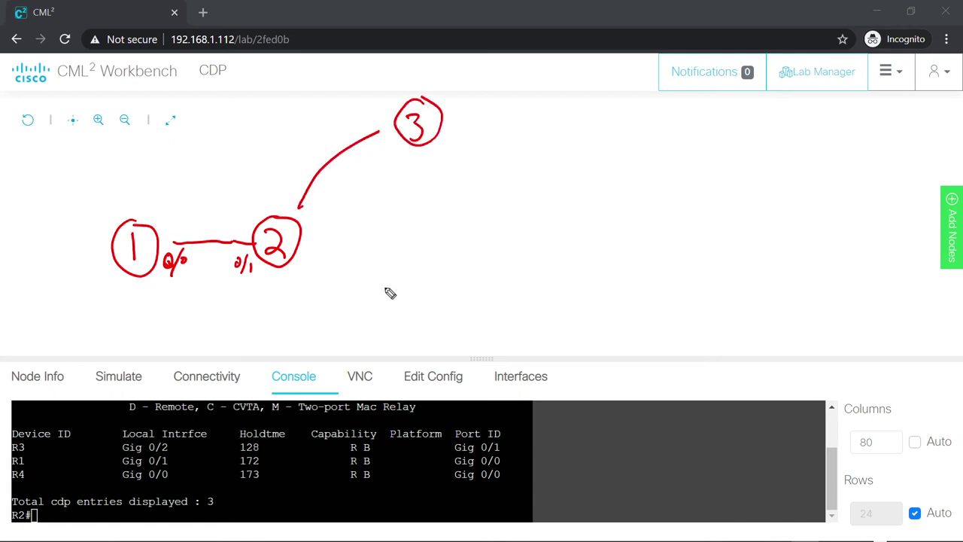
pyautogui.moveTo(383, 294)
pyautogui.mouseDown()
pyautogui.moveTo(406, 308)
pyautogui.moveTo(401, 329)
pyautogui.mouseUp()
pyautogui.moveTo(400, 279)
pyautogui.mouseDown()
pyautogui.moveTo(377, 330)
pyautogui.moveTo(390, 280)
pyautogui.mouseUp()
pyautogui.moveTo(292, 257); pyautogui.dragTo(361, 300)
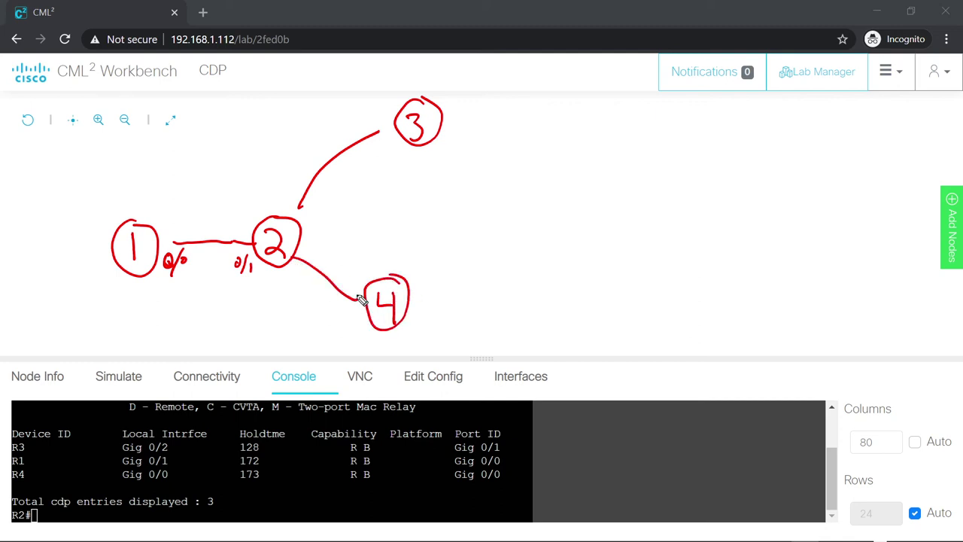
# - Label the ports: 0/2 to 0/1 for routers 2–3, plus both router 2–4 ends
pyautogui.moveTo(271, 198); pyautogui.dragTo(293, 203)
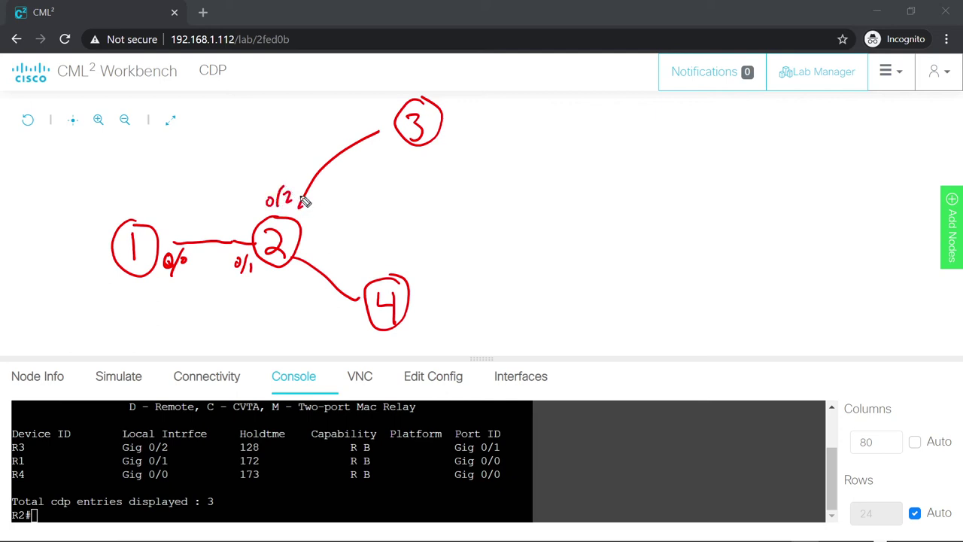
pyautogui.moveTo(368, 110)
pyautogui.mouseDown()
pyautogui.moveTo(386, 97)
pyautogui.moveTo(390, 124)
pyautogui.mouseUp()
pyautogui.moveTo(290, 280)
pyautogui.mouseDown()
pyautogui.moveTo(305, 269)
pyautogui.moveTo(309, 277)
pyautogui.mouseUp()
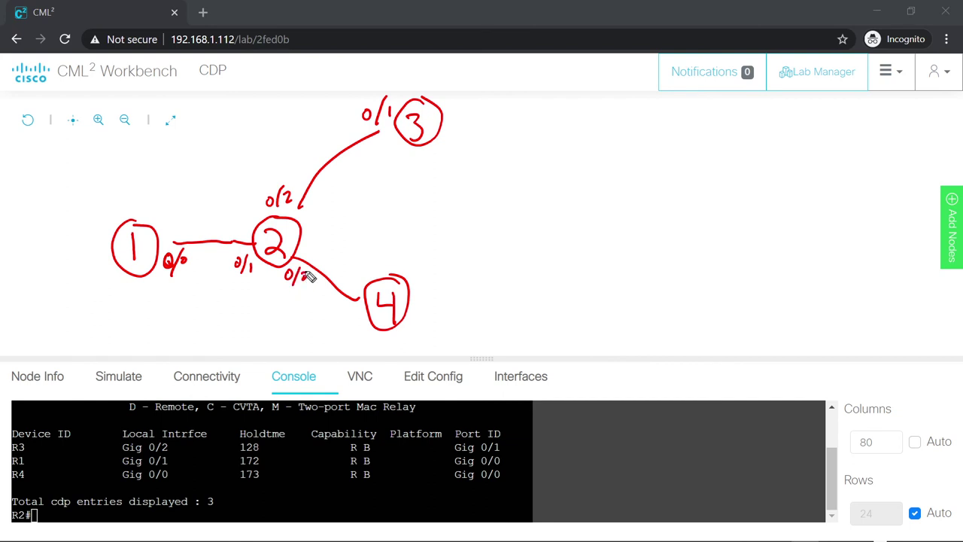
pyautogui.moveTo(347, 312); pyautogui.dragTo(351, 326)
pyautogui.moveTo(359, 311)
pyautogui.mouseDown()
pyautogui.moveTo(351, 334)
pyautogui.moveTo(366, 317)
pyautogui.mouseUp()
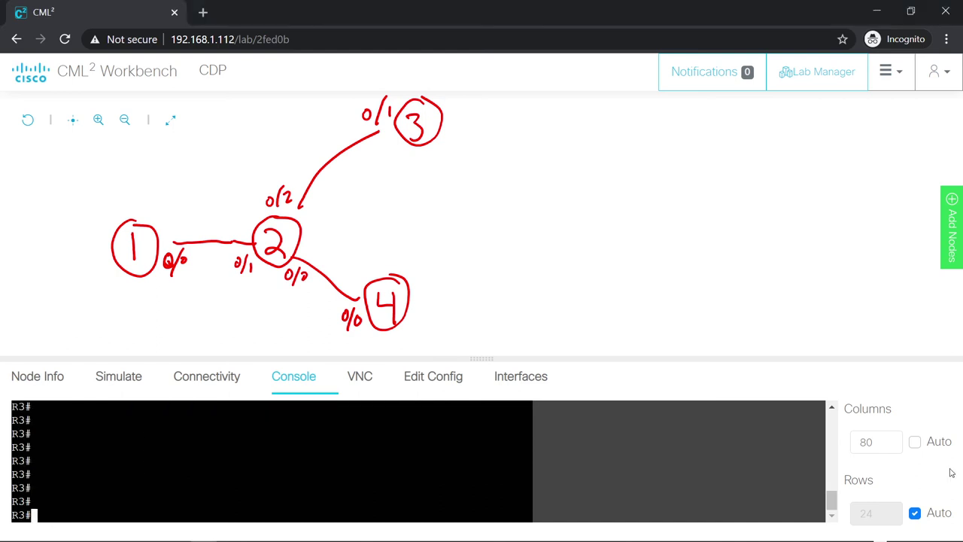
# - Run 'show cdp nei' on R3 and sketch router 5 linked to router 3 via 0/2–0/1
pyautogui.write('show cdp nei')
pyautogui.press('Return')
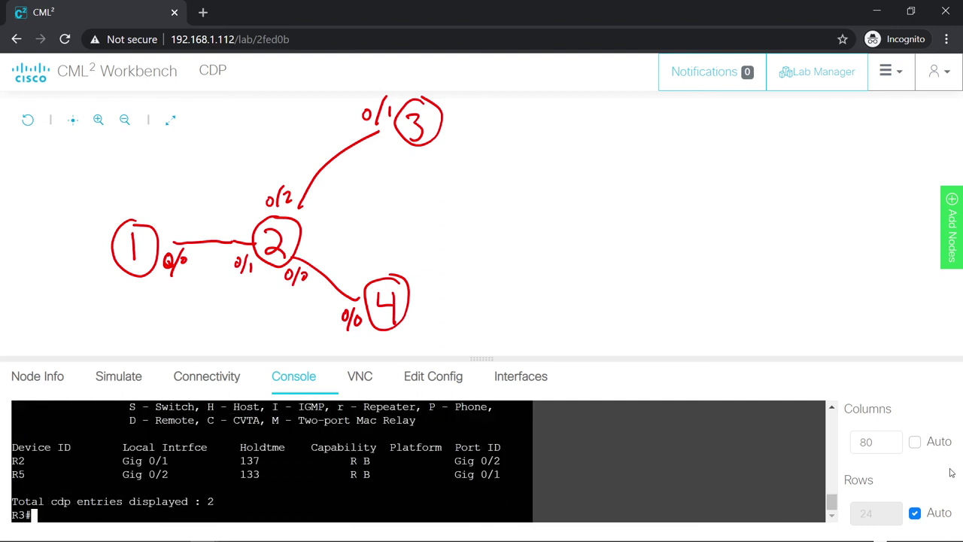
pyautogui.moveTo(471, 199)
pyautogui.mouseDown()
pyautogui.moveTo(474, 220)
pyautogui.moveTo(489, 194)
pyautogui.moveTo(454, 220)
pyautogui.moveTo(497, 194)
pyautogui.mouseUp()
pyautogui.moveTo(433, 145); pyautogui.dragTo(463, 178)
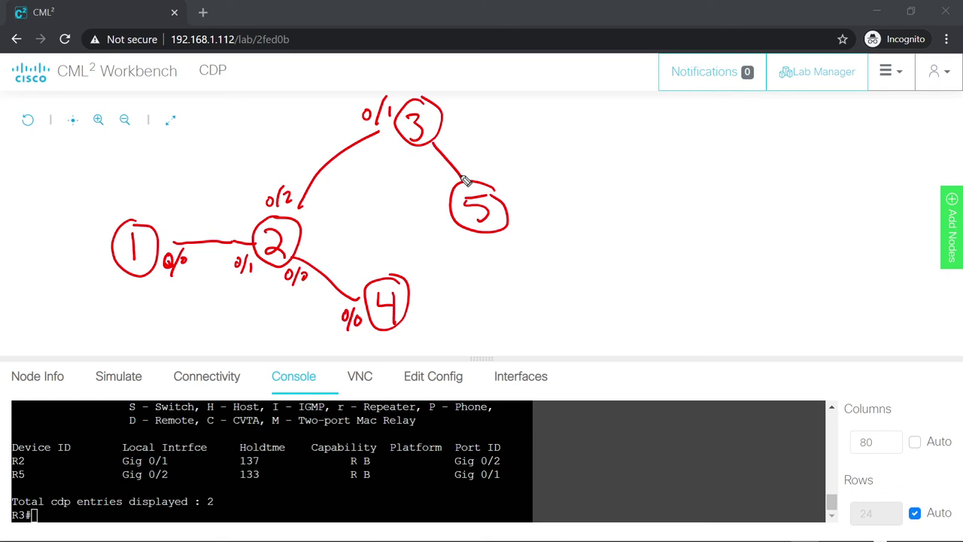
pyautogui.moveTo(455, 124)
pyautogui.mouseDown()
pyautogui.moveTo(451, 134)
pyautogui.moveTo(456, 125)
pyautogui.moveTo(471, 139)
pyautogui.moveTo(490, 130)
pyautogui.mouseUp()
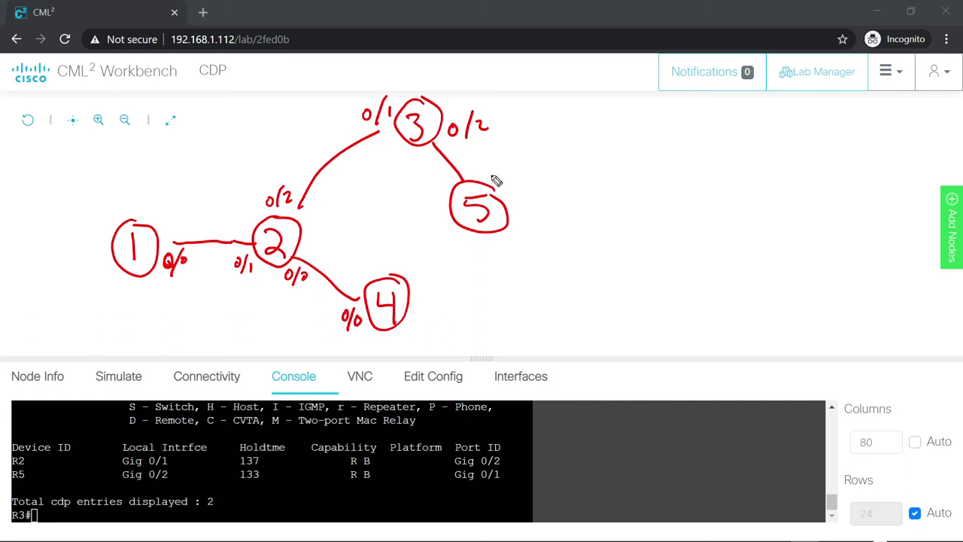
pyautogui.moveTo(482, 162)
pyautogui.mouseDown()
pyautogui.moveTo(490, 178)
pyautogui.moveTo(509, 173)
pyautogui.mouseUp()
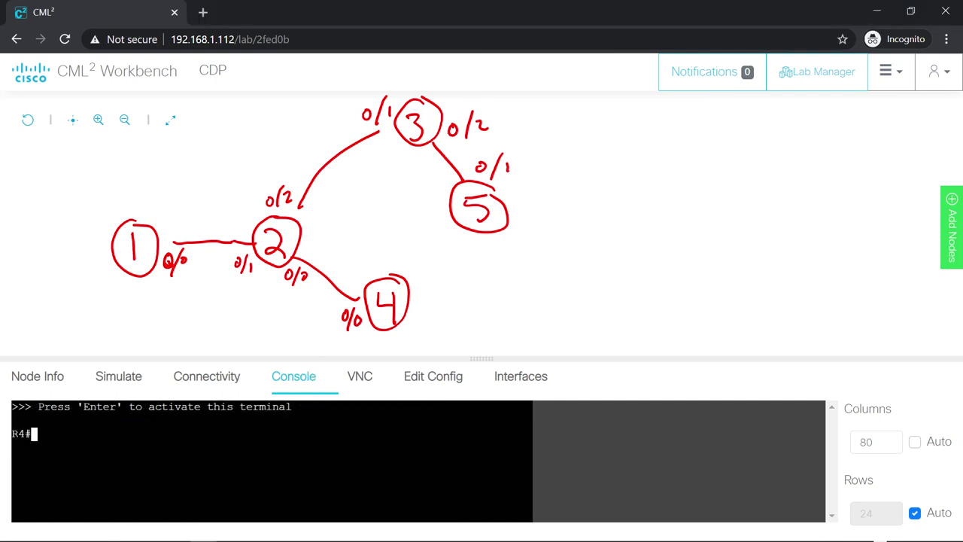
# - Run 'show cdp ne' on R4 and draw the router 4–5 link with 0/2 labels
pyautogui.write('show cdp ne')
pyautogui.press('Return')
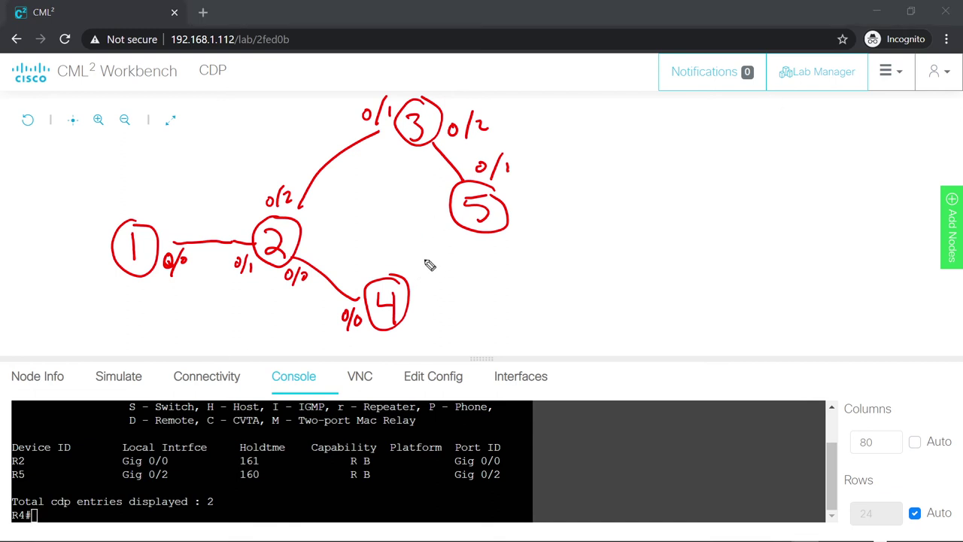
pyautogui.moveTo(425, 281)
pyautogui.mouseDown()
pyautogui.moveTo(433, 299)
pyautogui.moveTo(455, 299)
pyautogui.mouseUp()
pyautogui.moveTo(412, 272)
pyautogui.mouseDown()
pyautogui.moveTo(467, 230)
pyautogui.moveTo(490, 254)
pyautogui.moveTo(510, 254)
pyautogui.mouseUp()
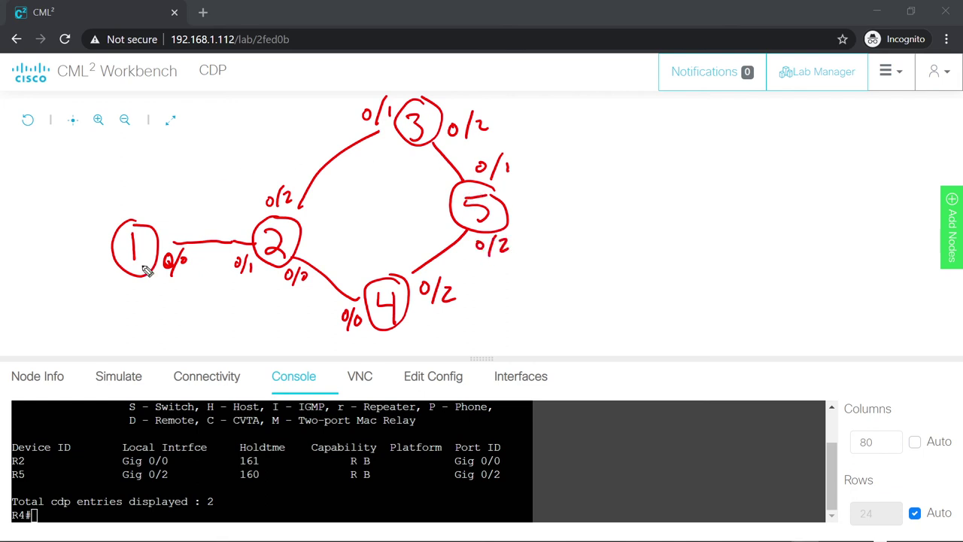
# - Enable R5, run 'show cdp nei', and sketch router 6 off router 5 via ports 0/0–0/1
pyautogui.press('Return')
pyautogui.write('en')
pyautogui.press('Return')
pyautogui.write('show cdp nei')
pyautogui.press('Return')
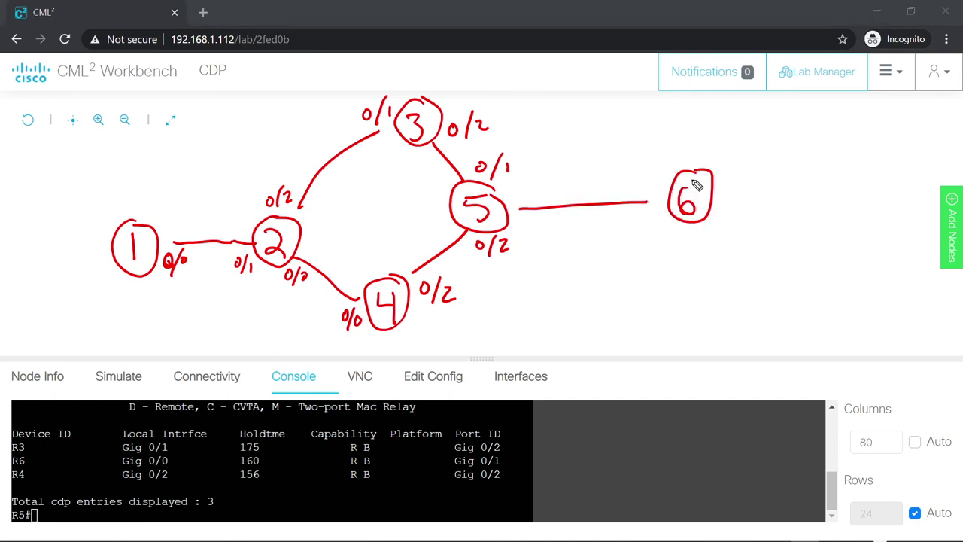
pyautogui.moveTo(538, 187)
pyautogui.mouseDown()
pyautogui.moveTo(547, 199)
pyautogui.moveTo(566, 190)
pyautogui.mouseUp()
pyautogui.moveTo(635, 212)
pyautogui.mouseDown()
pyautogui.moveTo(637, 229)
pyautogui.moveTo(653, 227)
pyautogui.mouseUp()
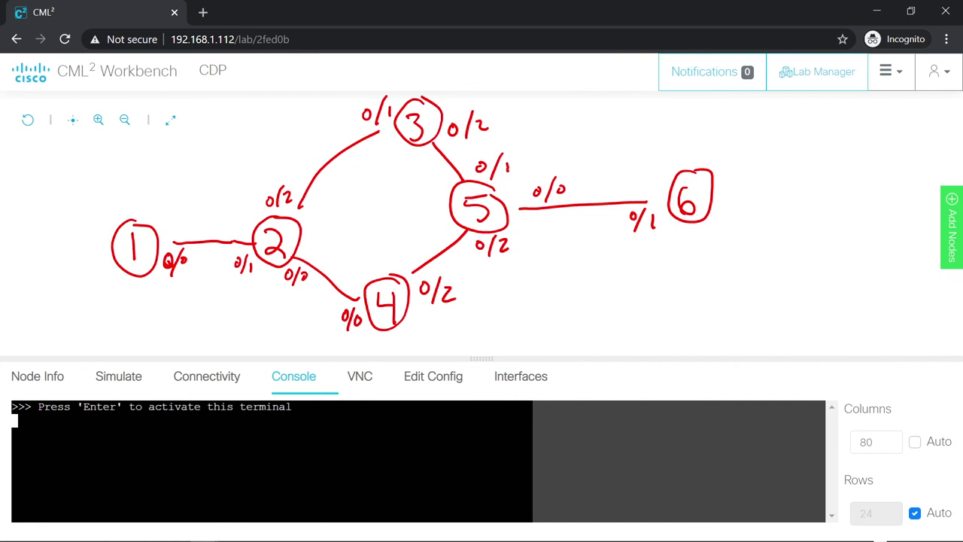
# - Enter enable mode on R6 and run 'show cdp nei' to list its neighbors
pyautogui.press('Return')
pyautogui.write('en')
pyautogui.press('Return')
pyautogui.write('show cdp nei')
pyautogui.press('Return')
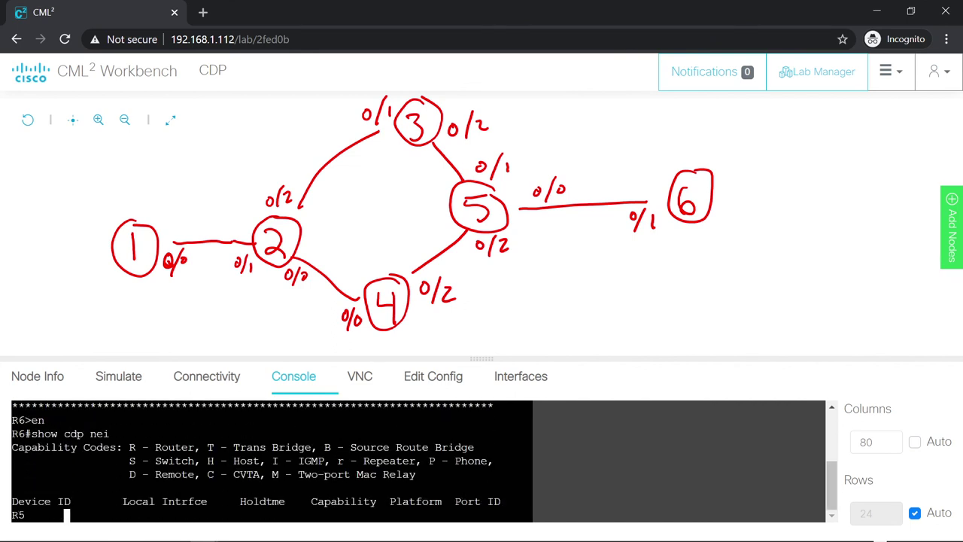